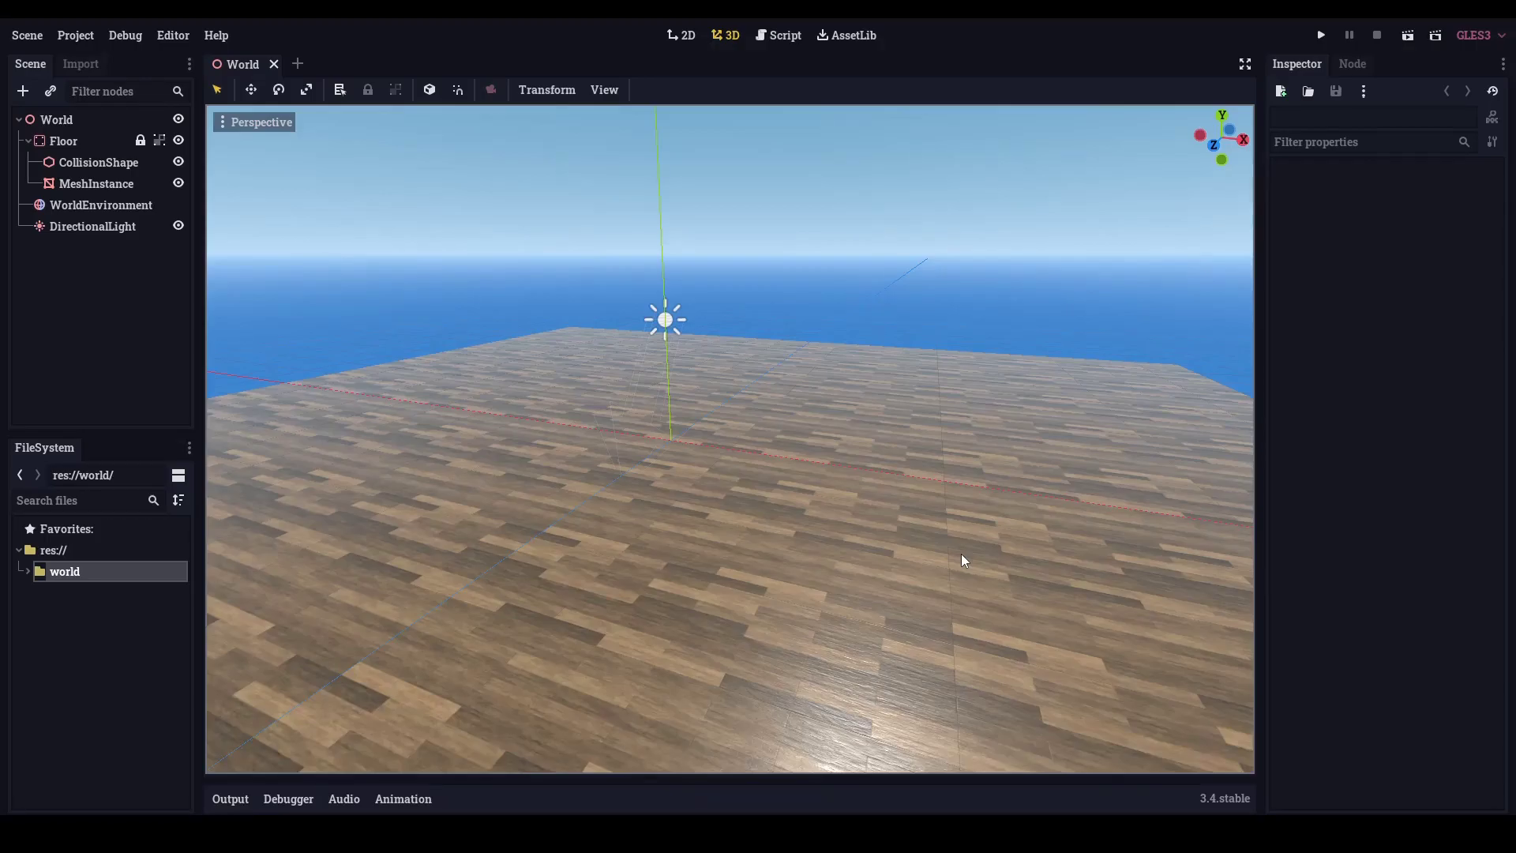
Add a Spatial child node under World and name it CameraHolder.
right_click(78, 119)
left_click(206, 134)
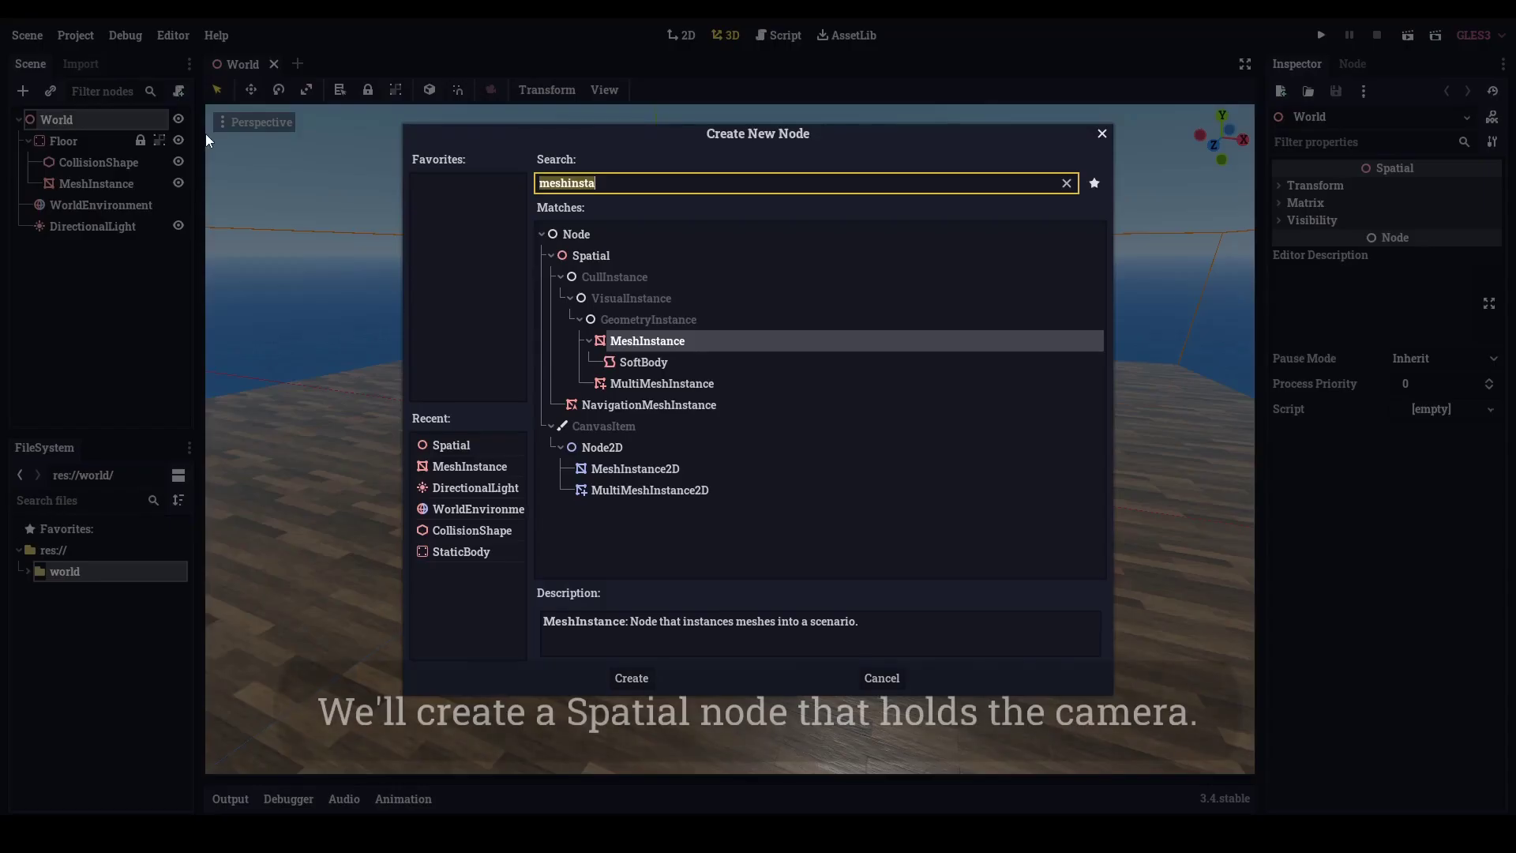
left_click(688, 255)
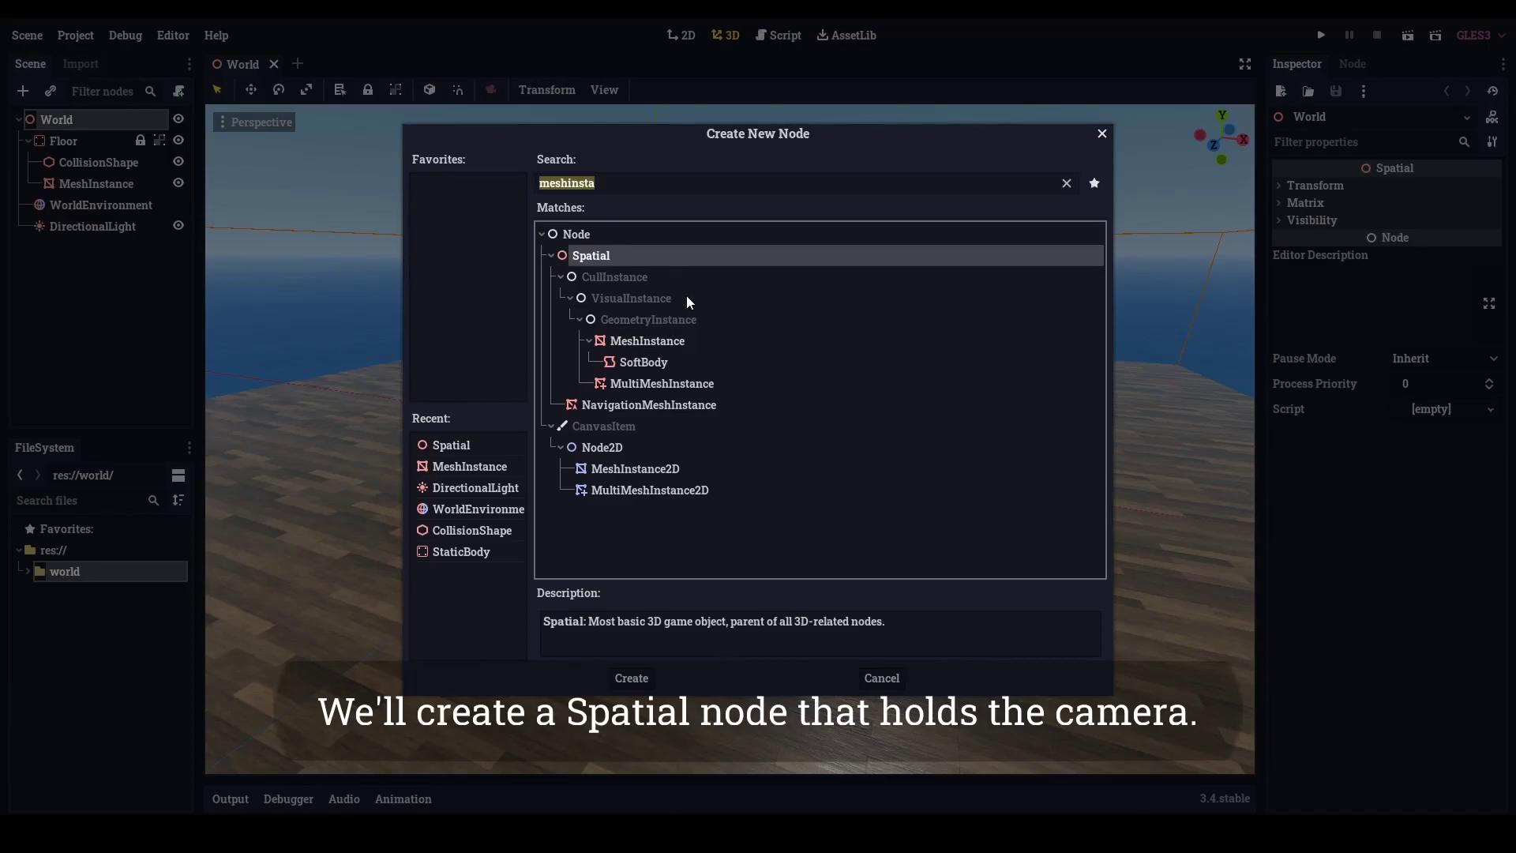
left_click(625, 676)
double_click(125, 248)
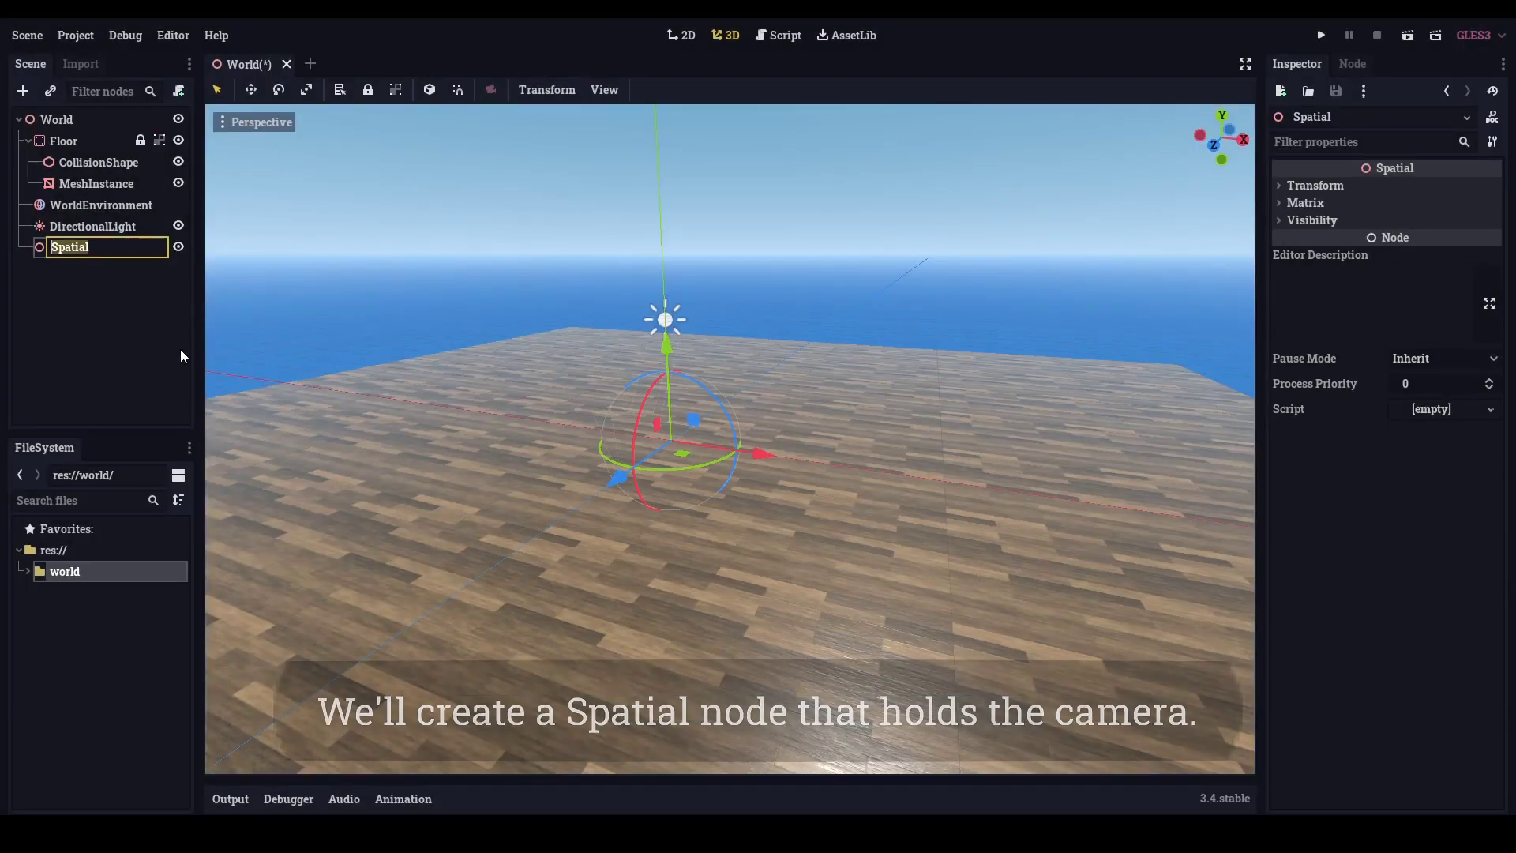
type("CameraHold")
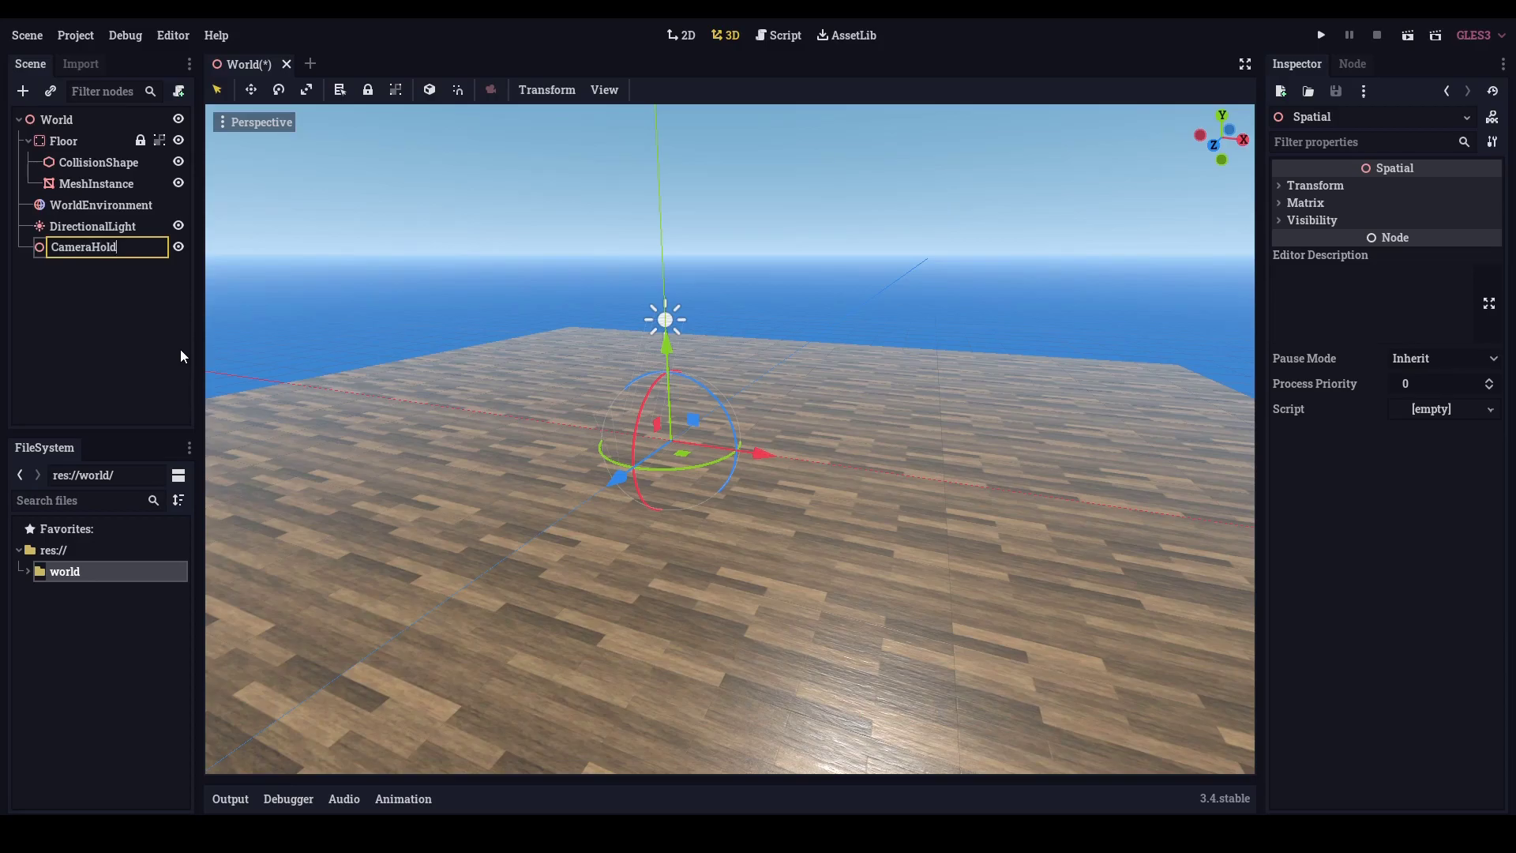
type("er")
key("Return")
Add a Camera node as a child of CameraHolder.
right_click(126, 248)
left_click(183, 258)
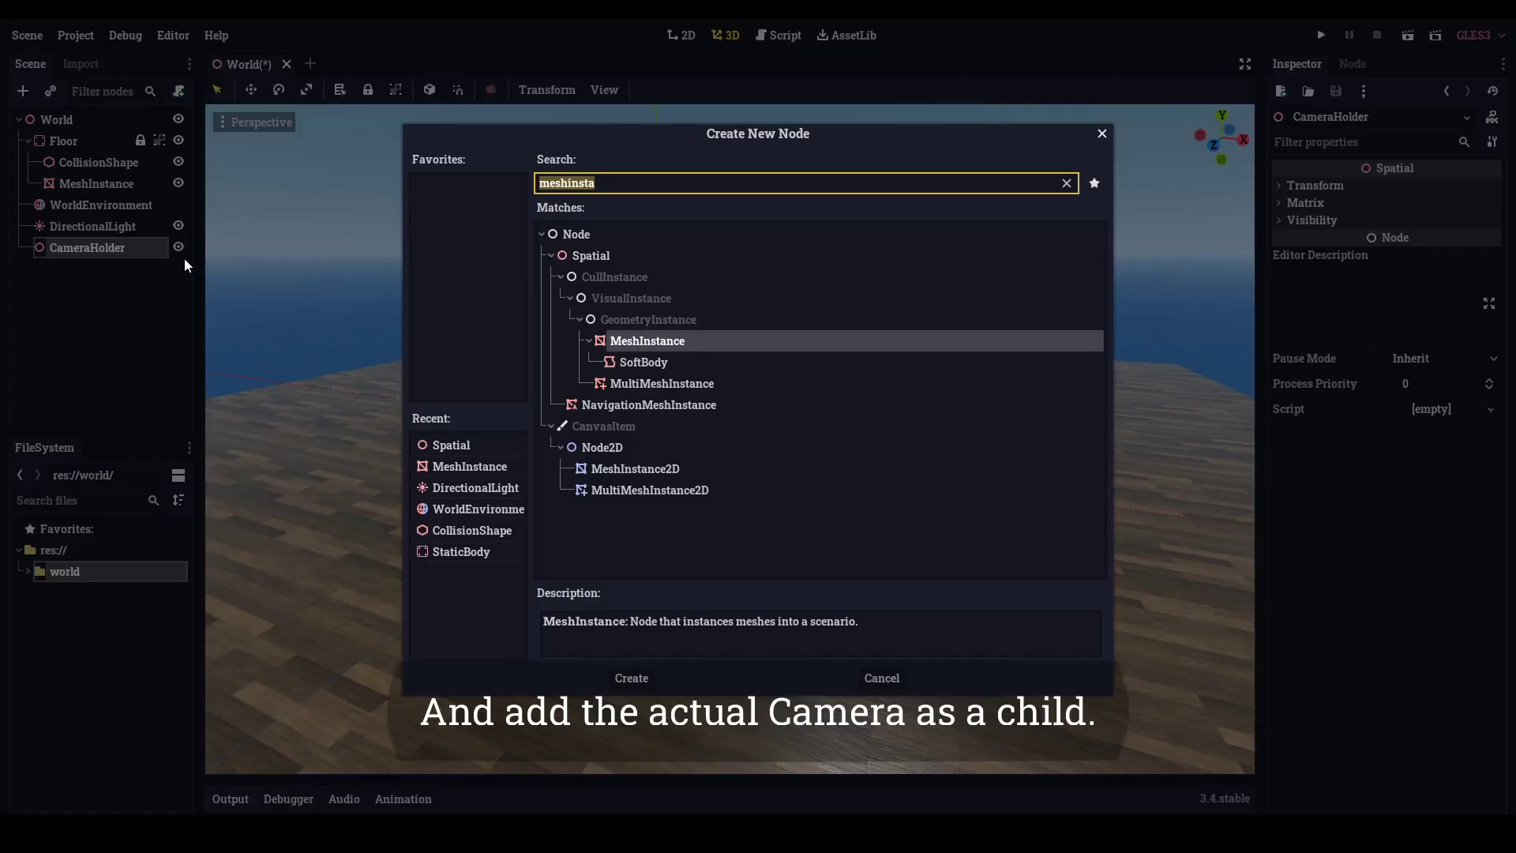
type("camera")
key("Return")
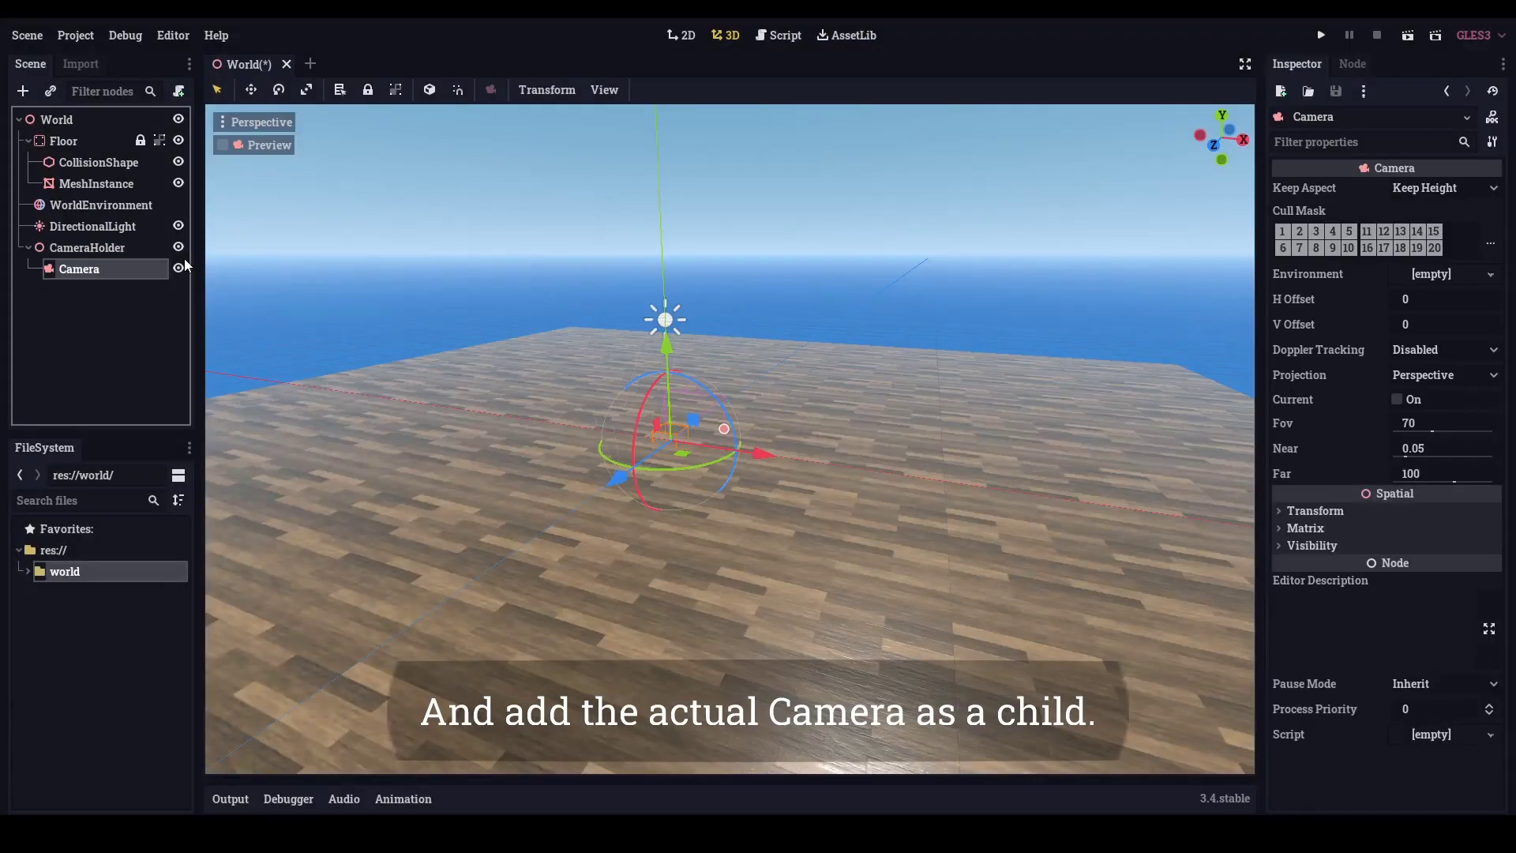
left_click(127, 250)
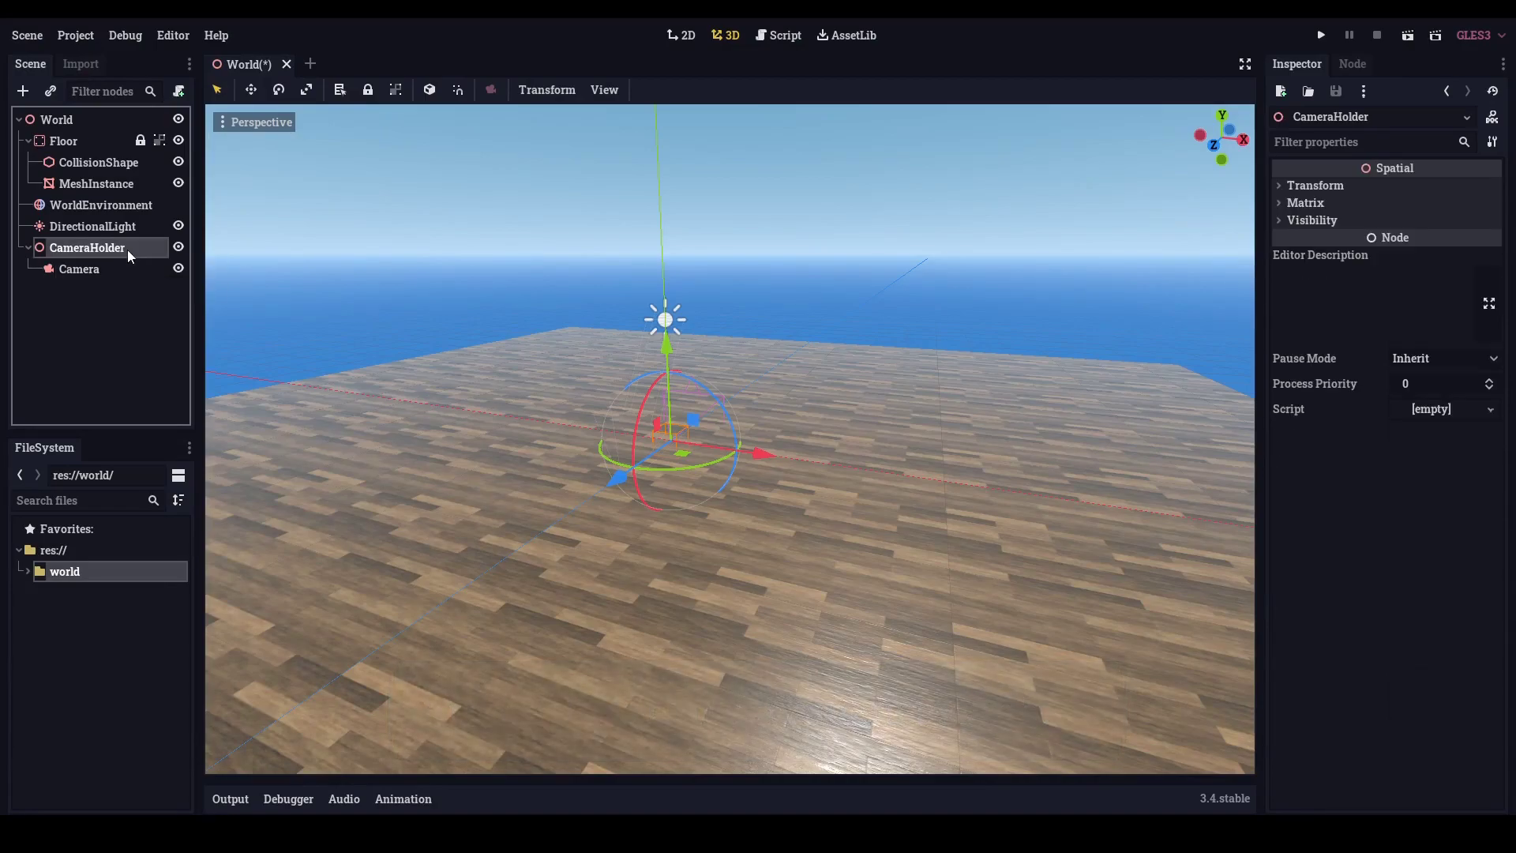
Attach a new CameraHolder.gd script to CameraHolder and clear its template code.
left_click(181, 92)
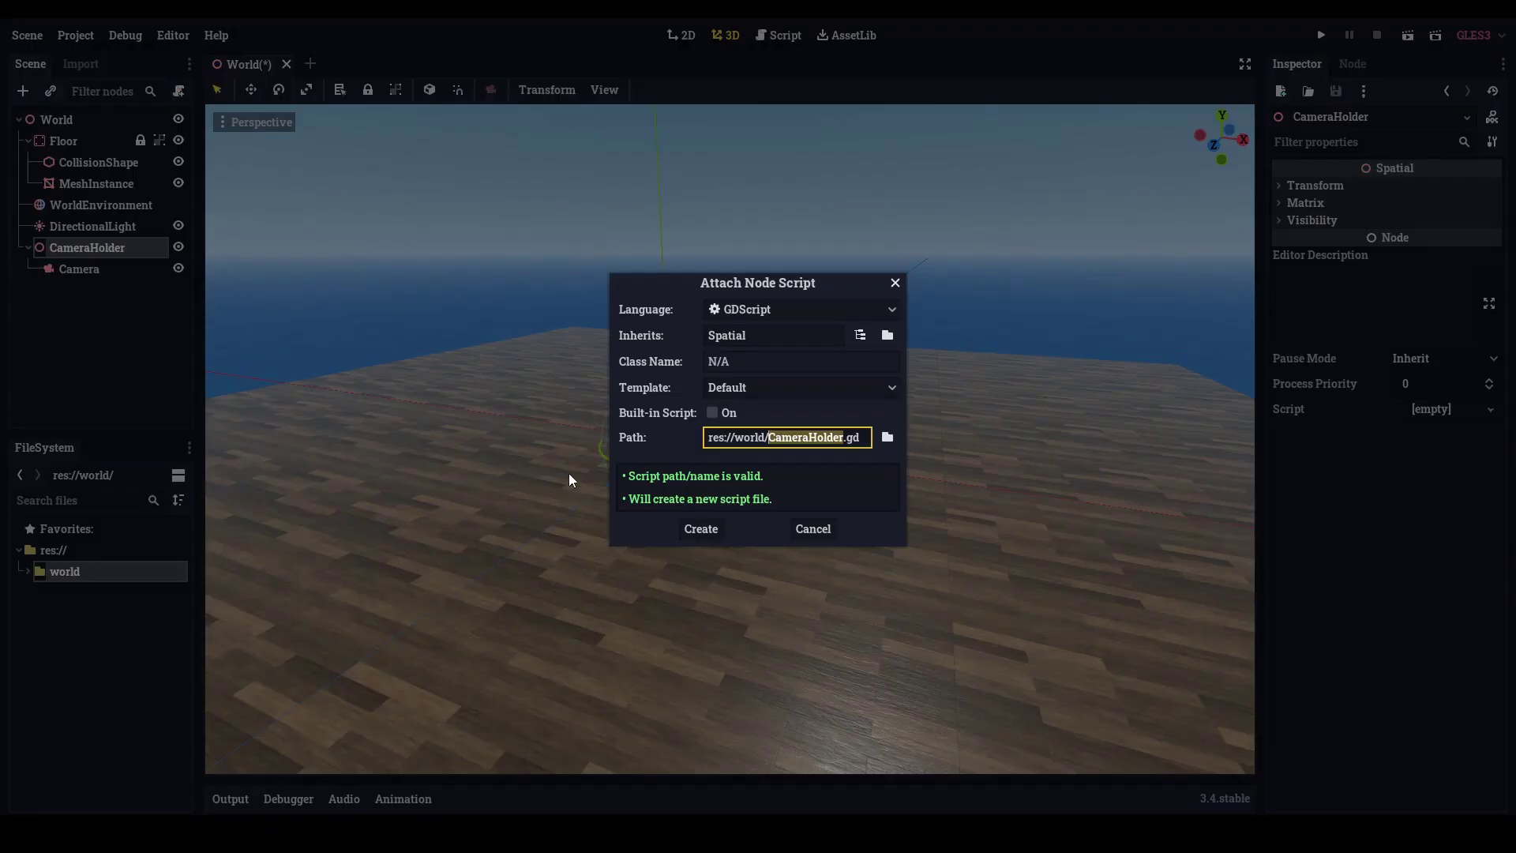
left_click(701, 529)
left_click_drag(748, 562, 687, 126)
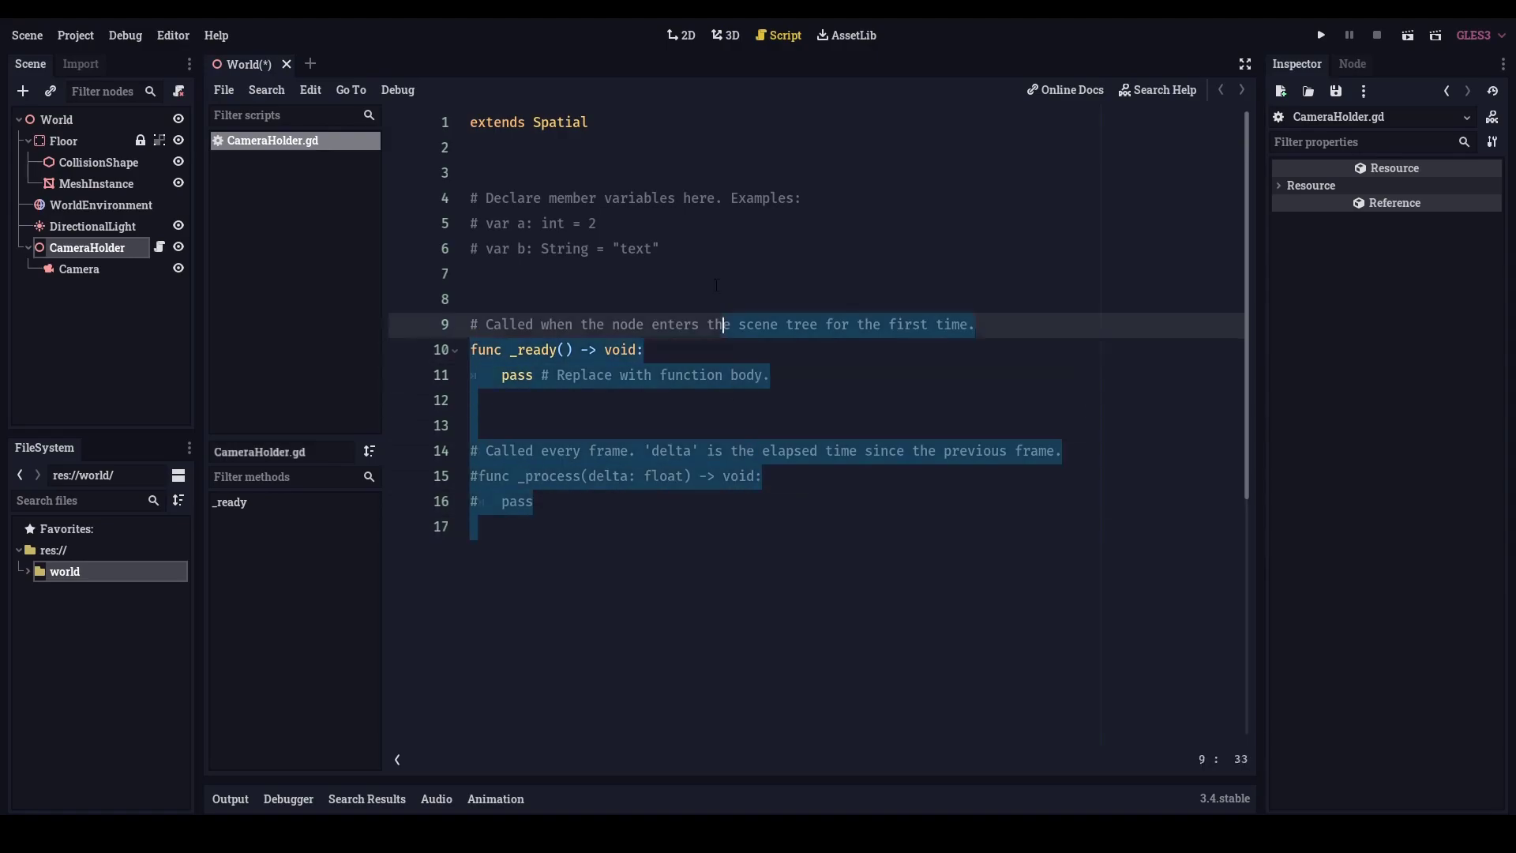
key("Return")
key("Return")
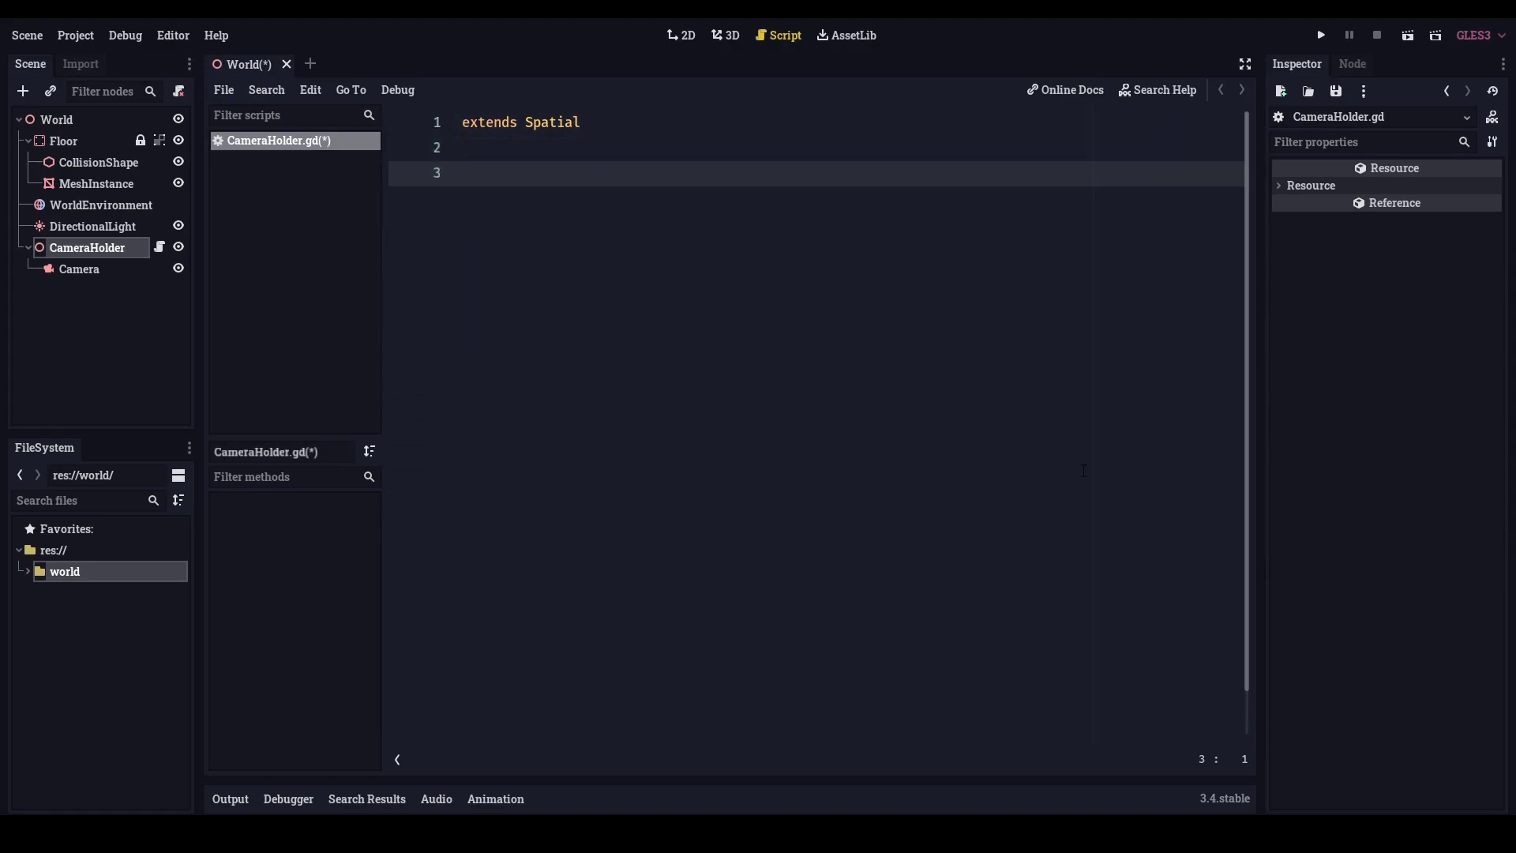
Write func _input with the check 'if event is InputEventMouseMotion:'.
type("func ")
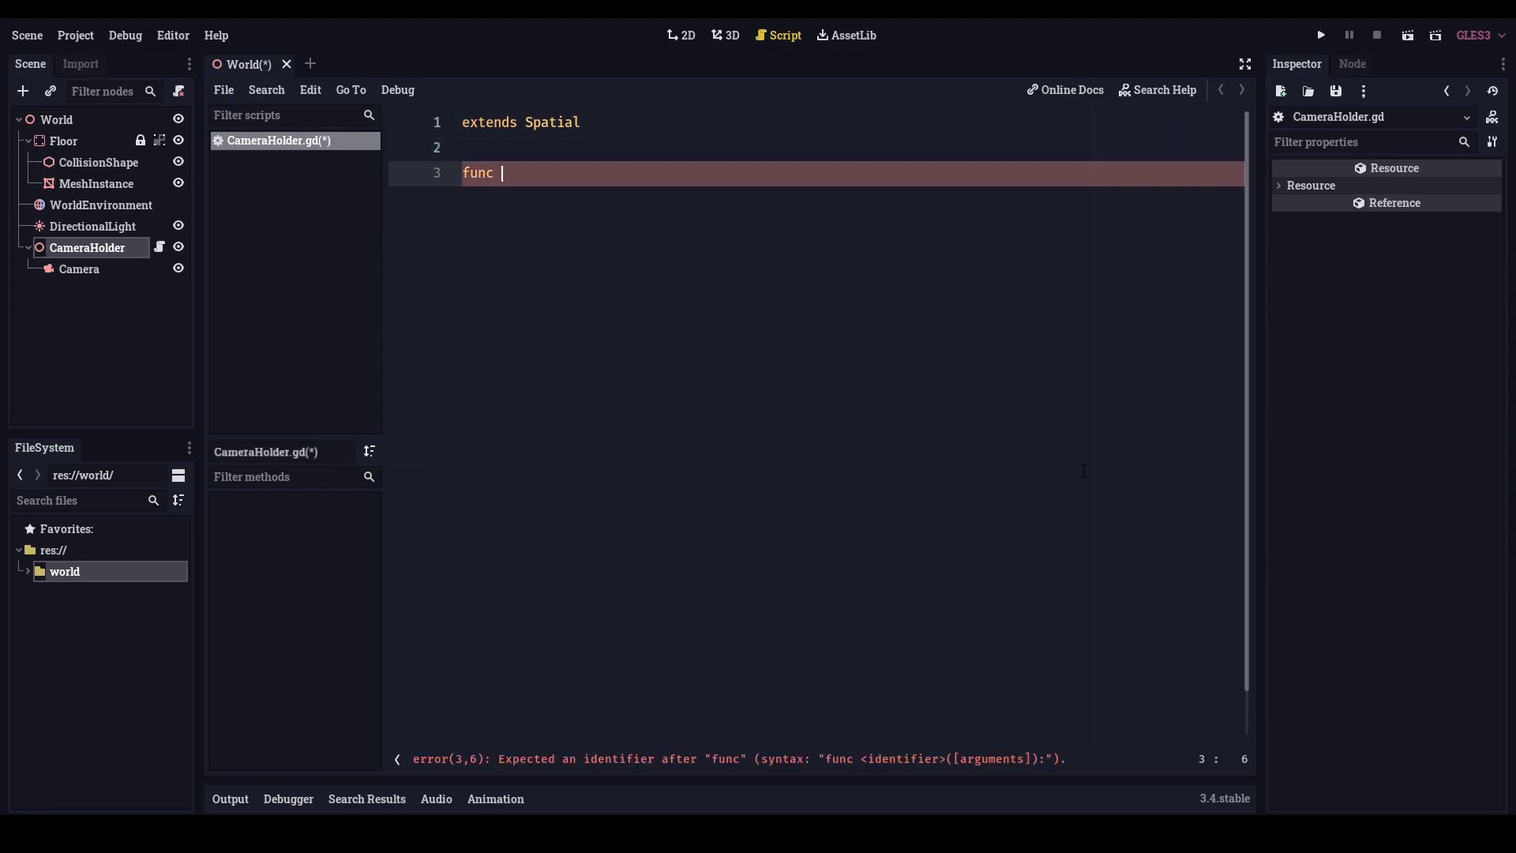
type("_inp")
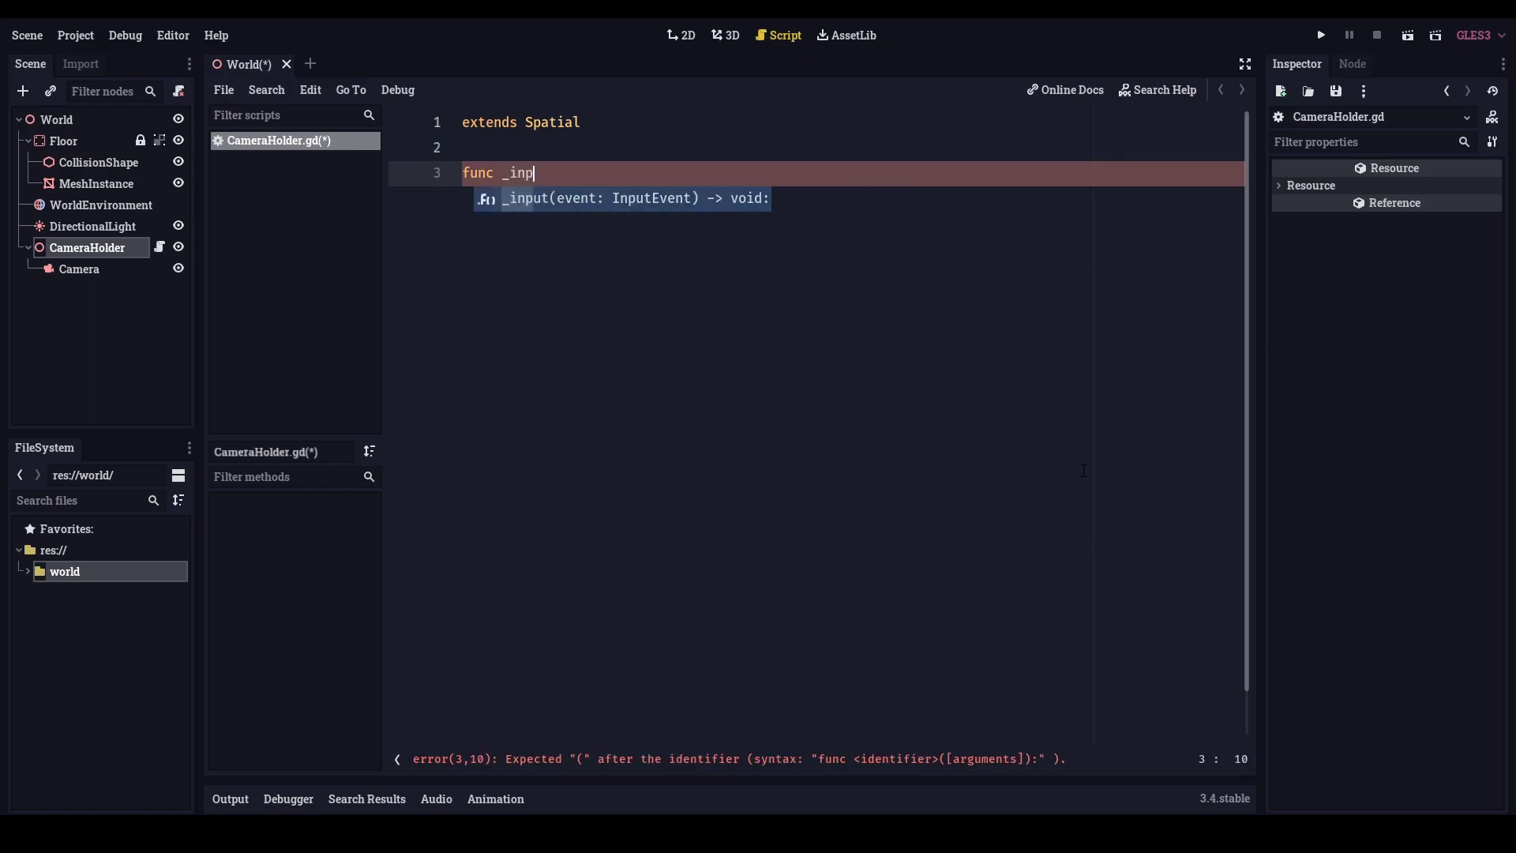
key("Return")
key("Return")
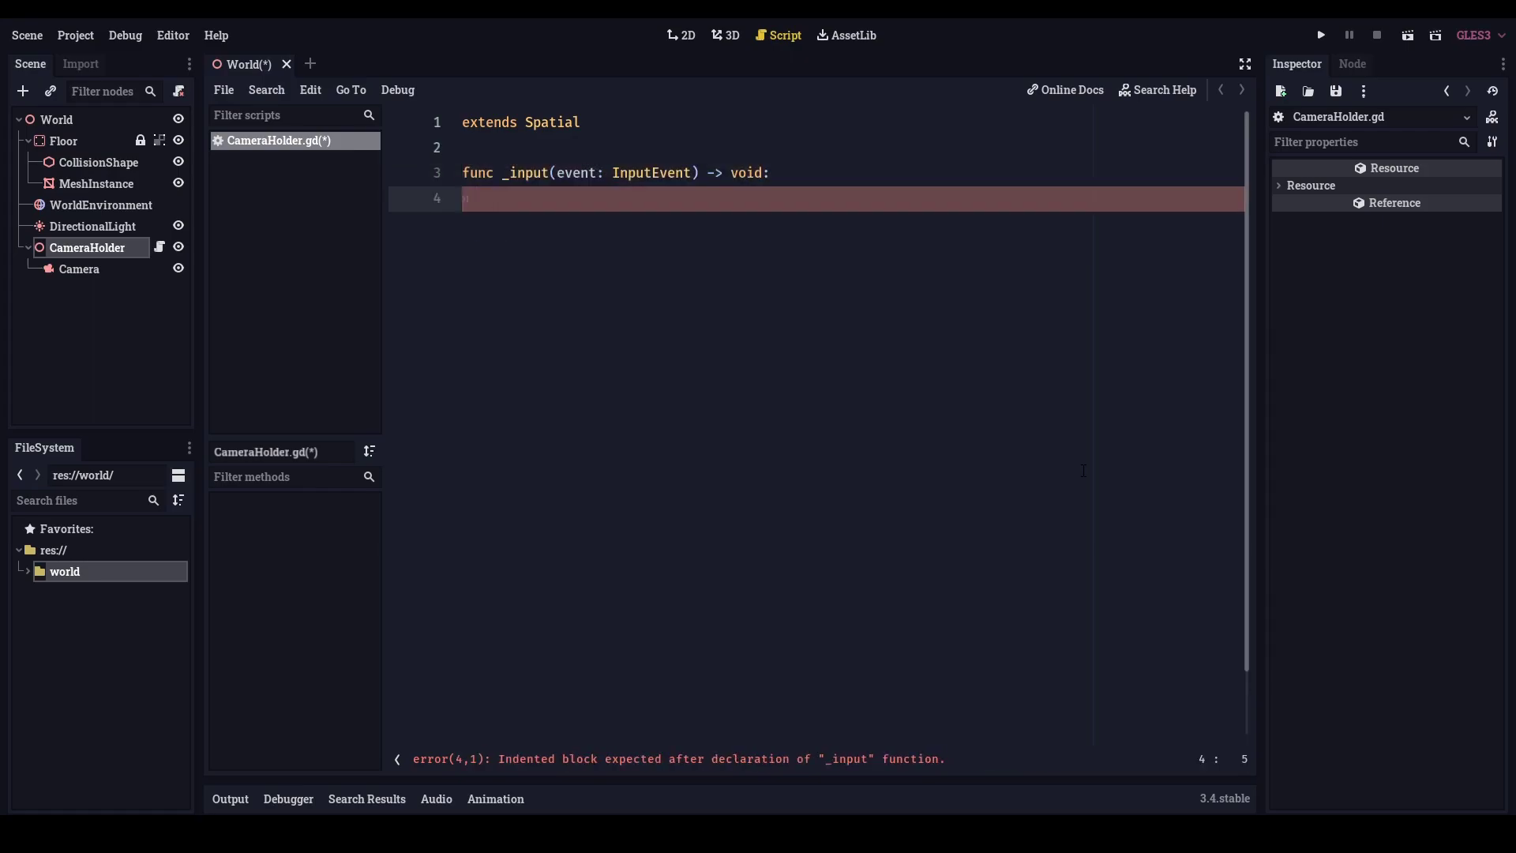
type("if event is ")
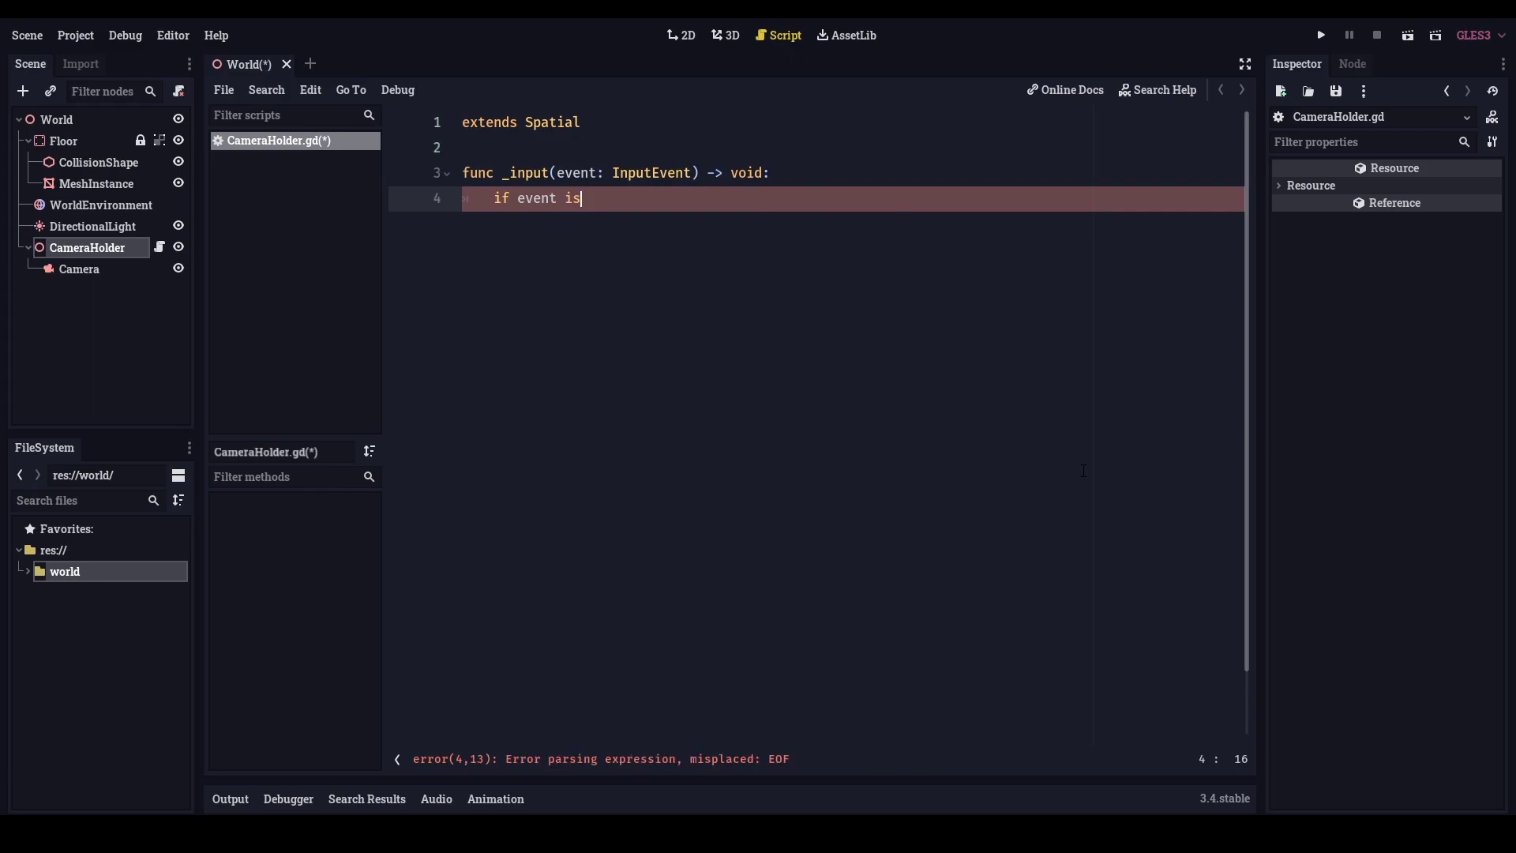
type("InputEvent")
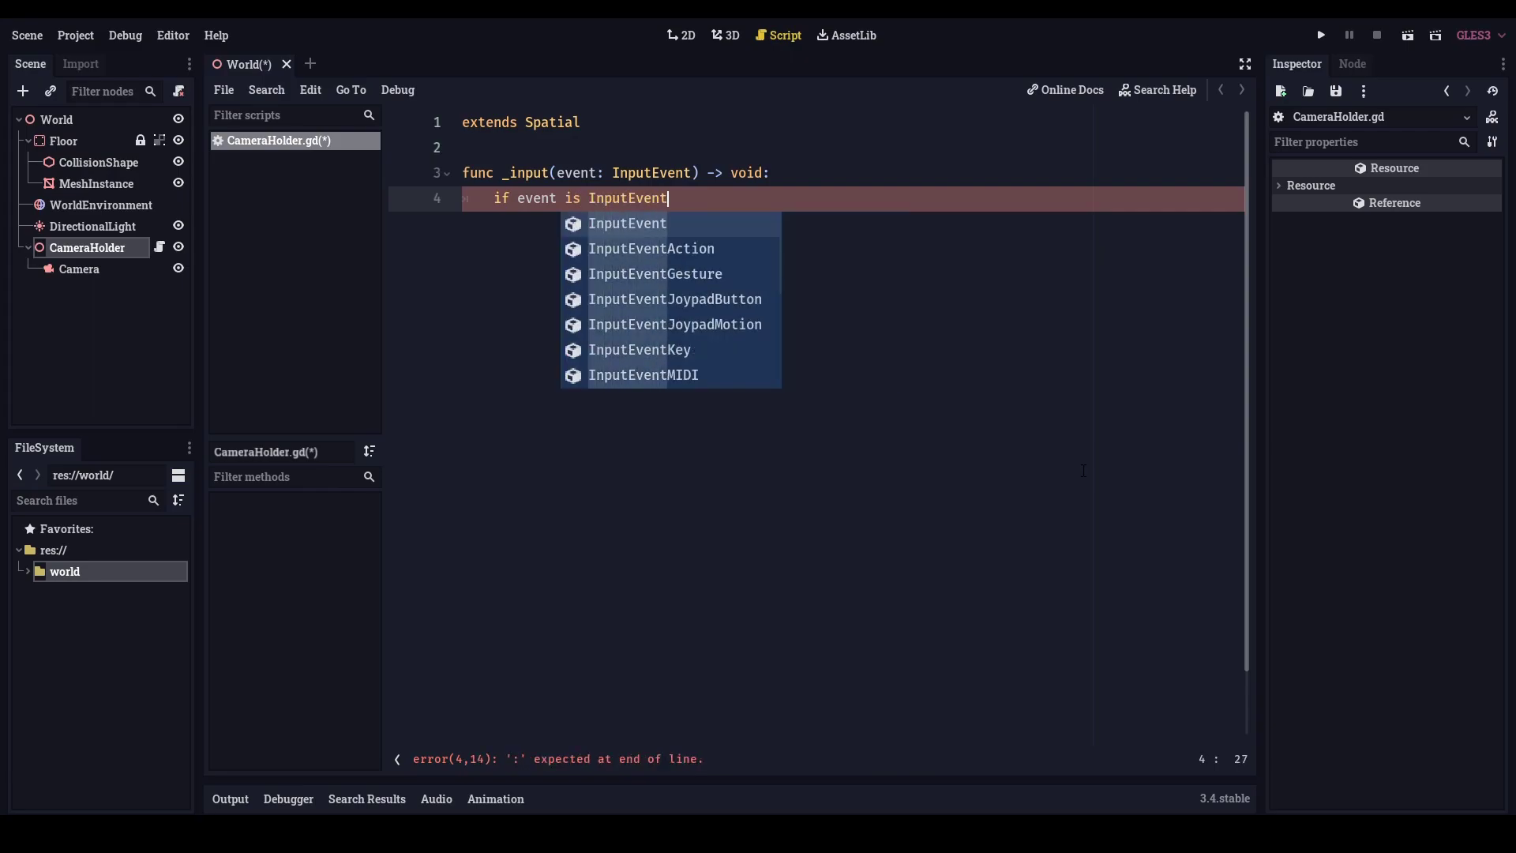
key("Escape")
type("Mou")
key("Down")
key("Down")
key("Return")
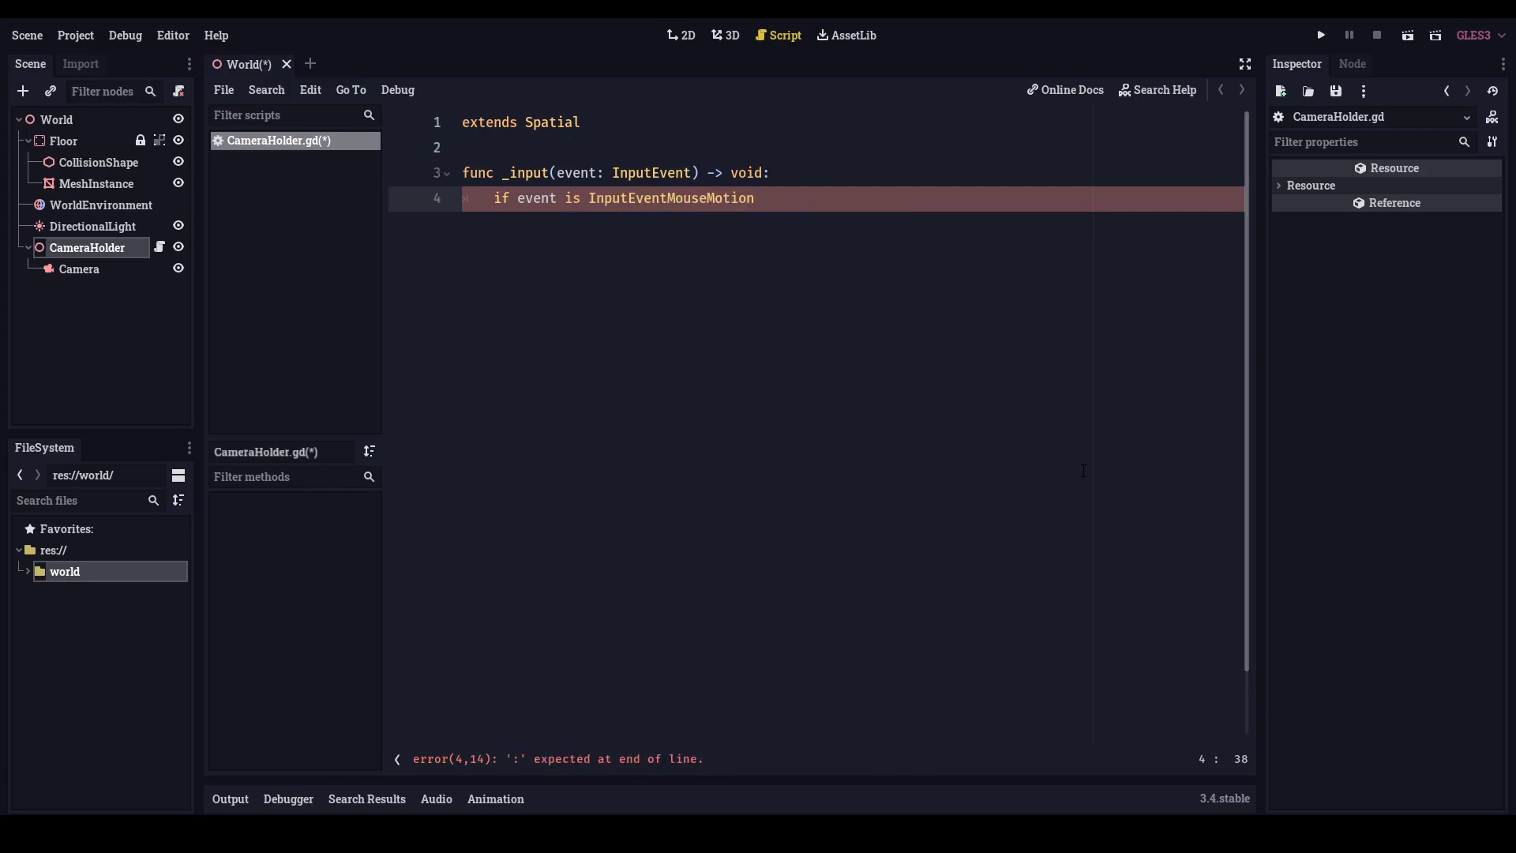
type(":")
key("Return")
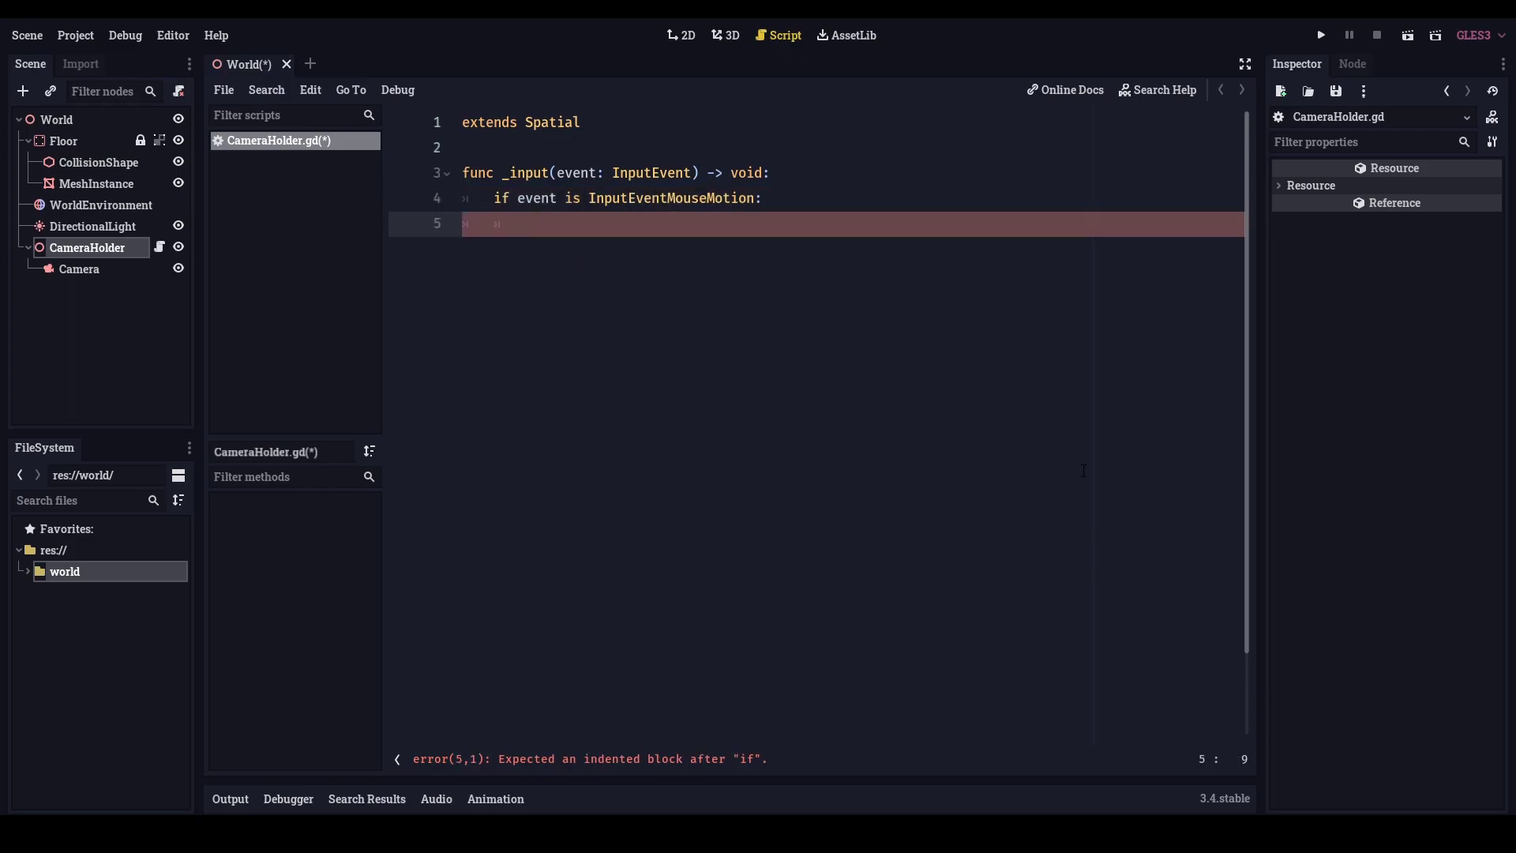
key("Up")
key("Up")
key("Up")
key("Up")
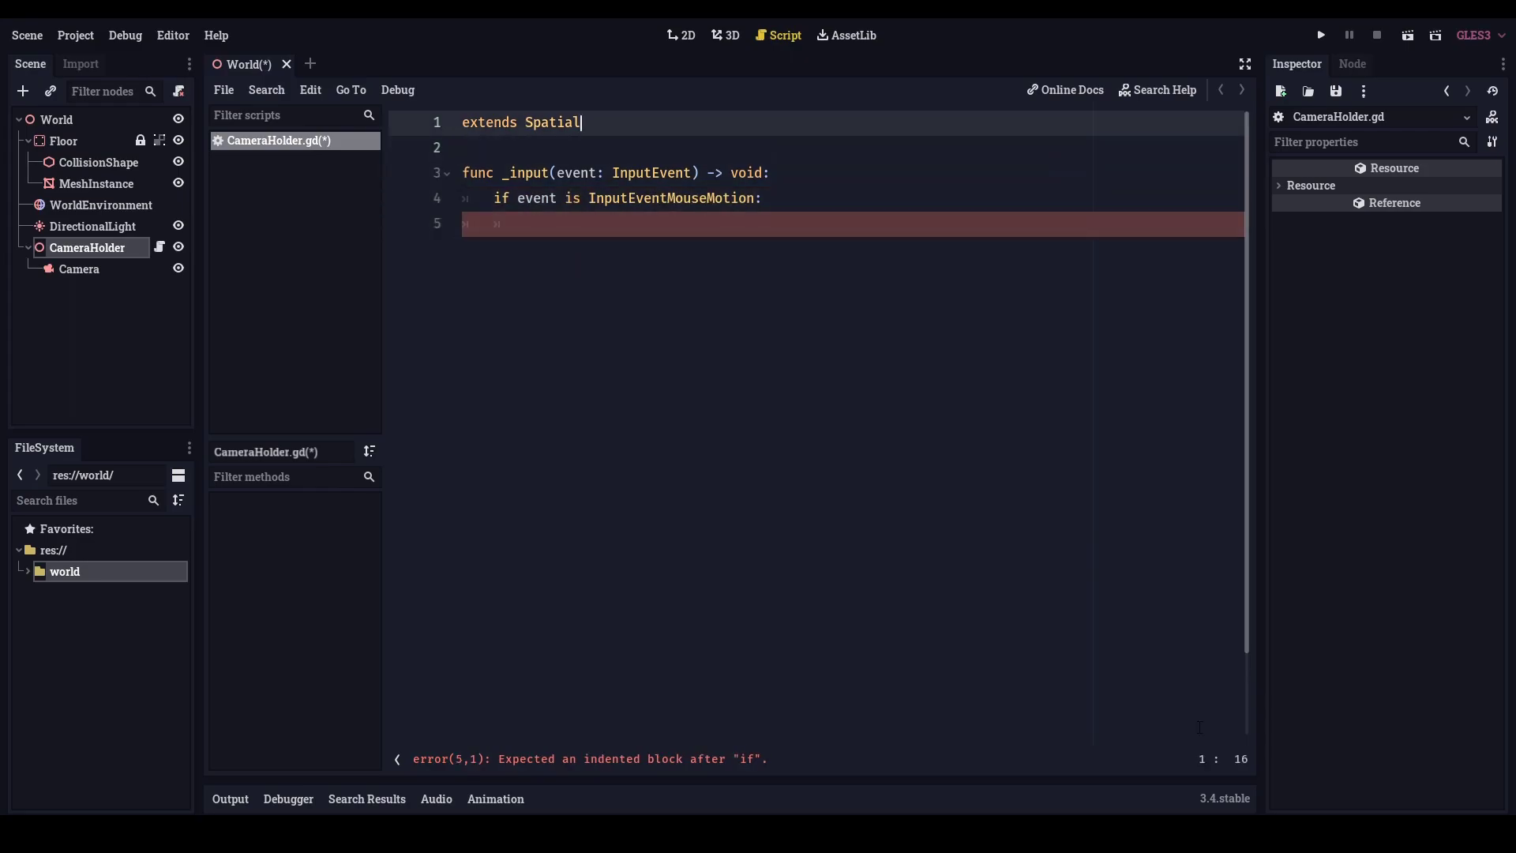
Below 'extends Spatial', start declaring onready var _camera := $Camera.
key("Return")
key("Return")
type("onready var ")
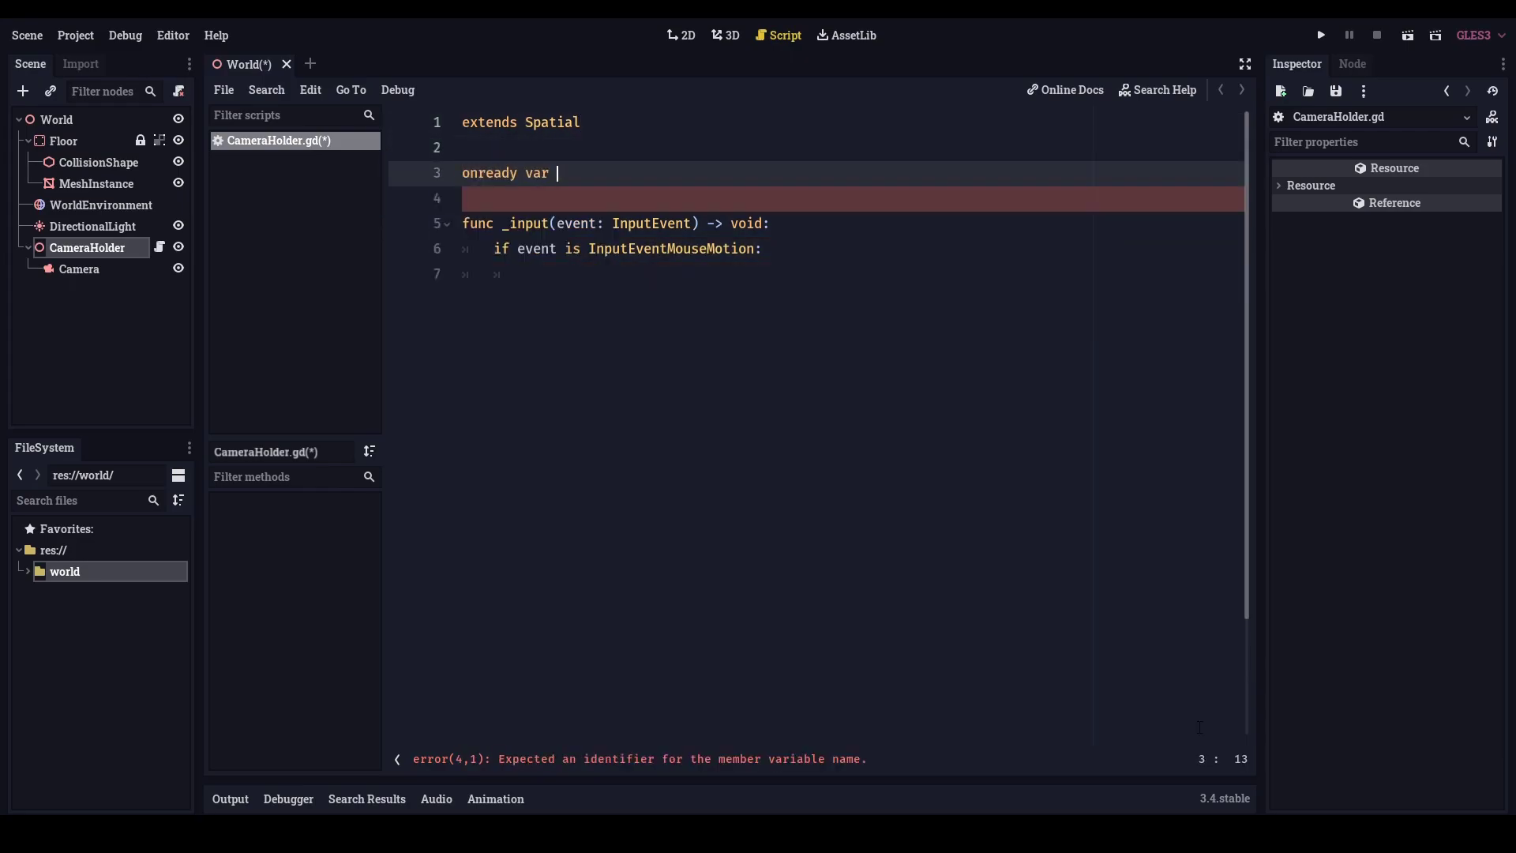
type("_camera := $Ca")
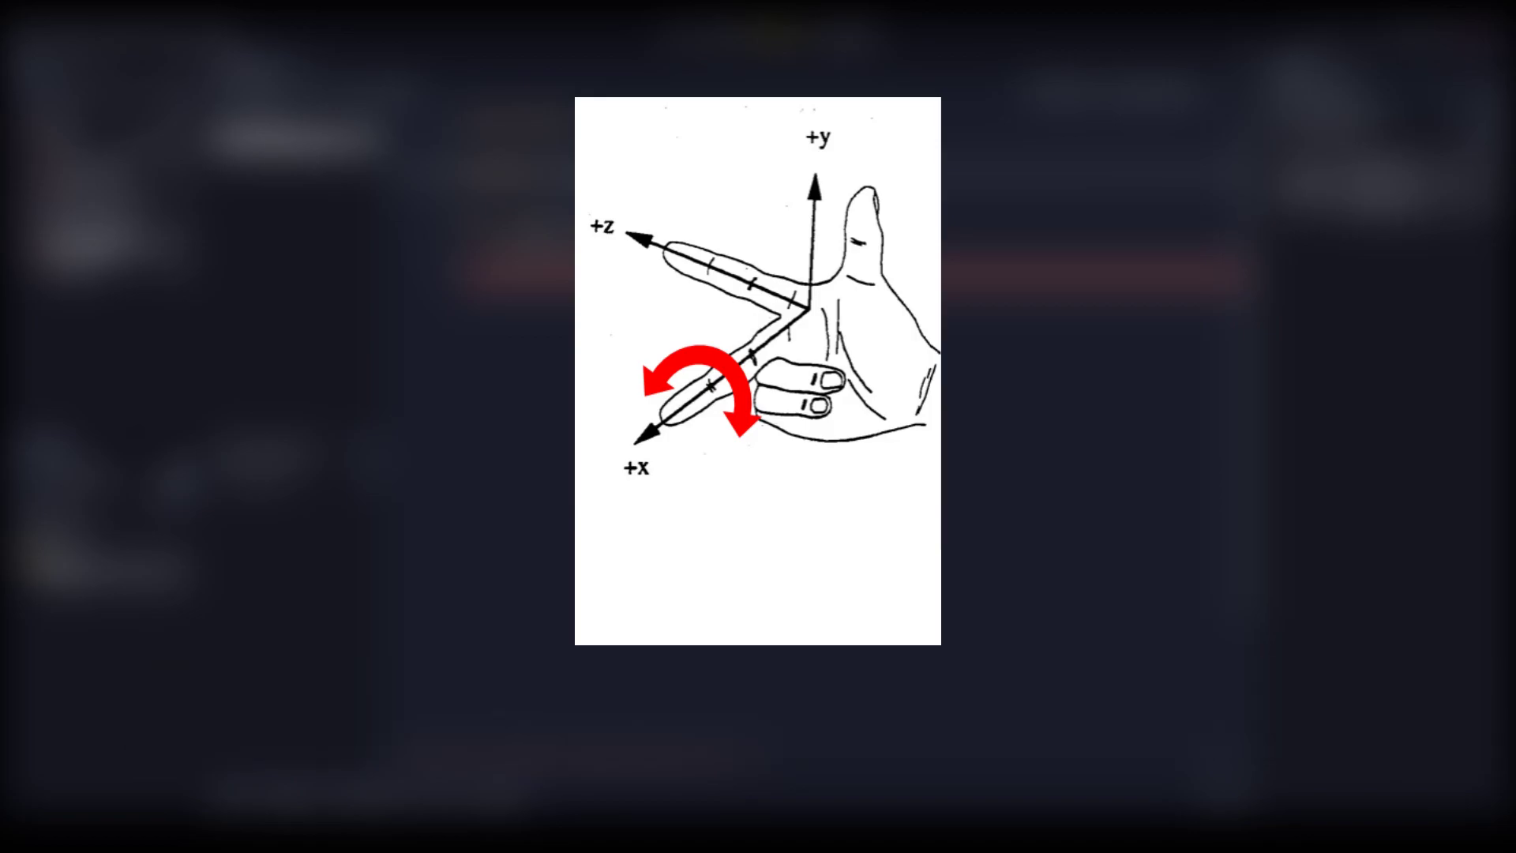
Inside the mouse-motion check, add _camera.rotate_x(deg2rad(-event.relative.y)).
key("Down")
key("Down")
key("Down")
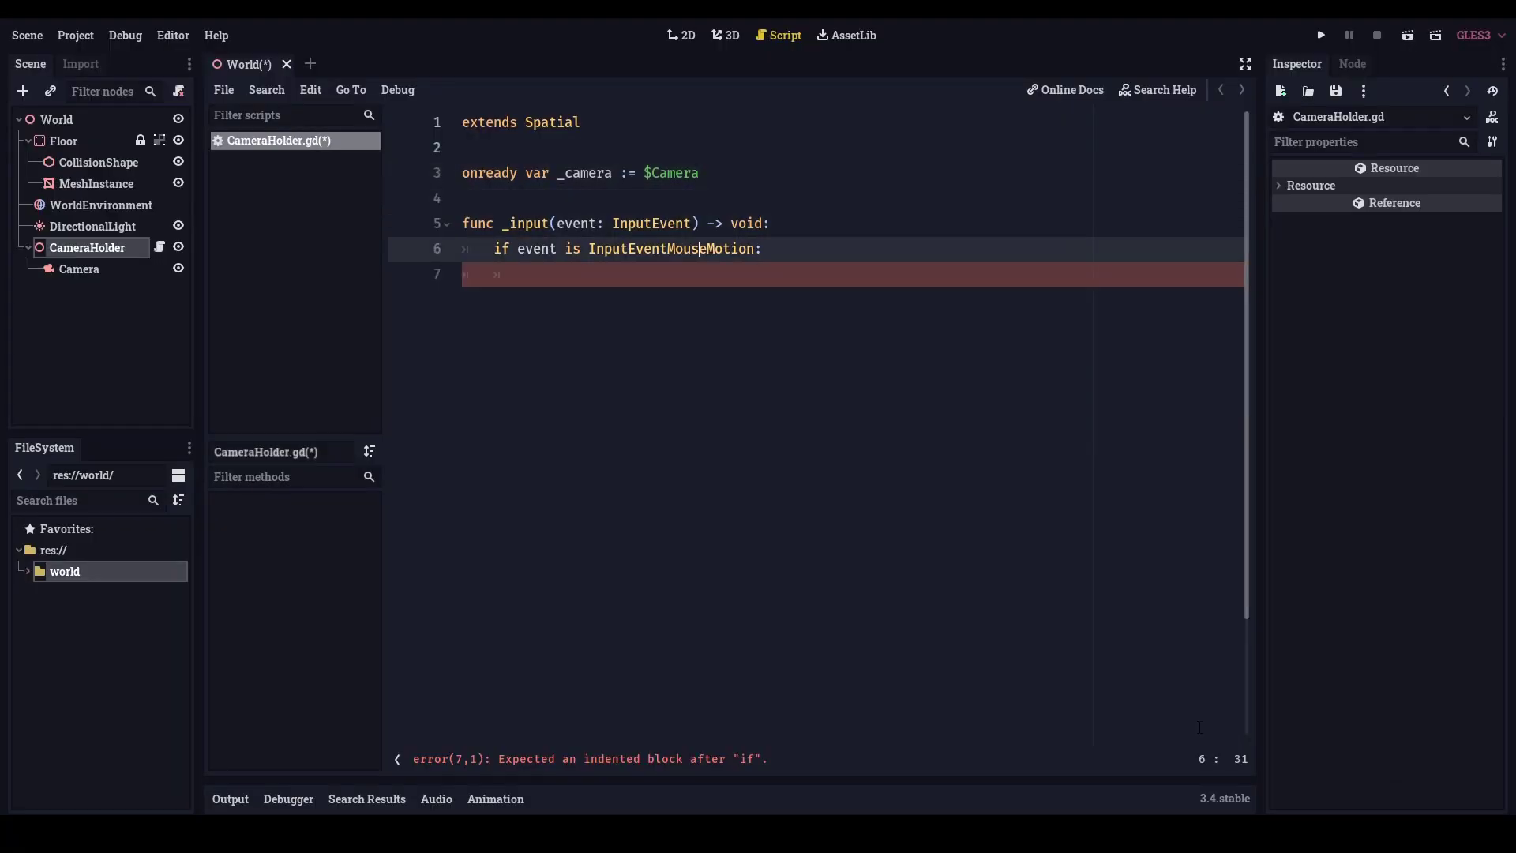
key("Down")
type("_camera.")
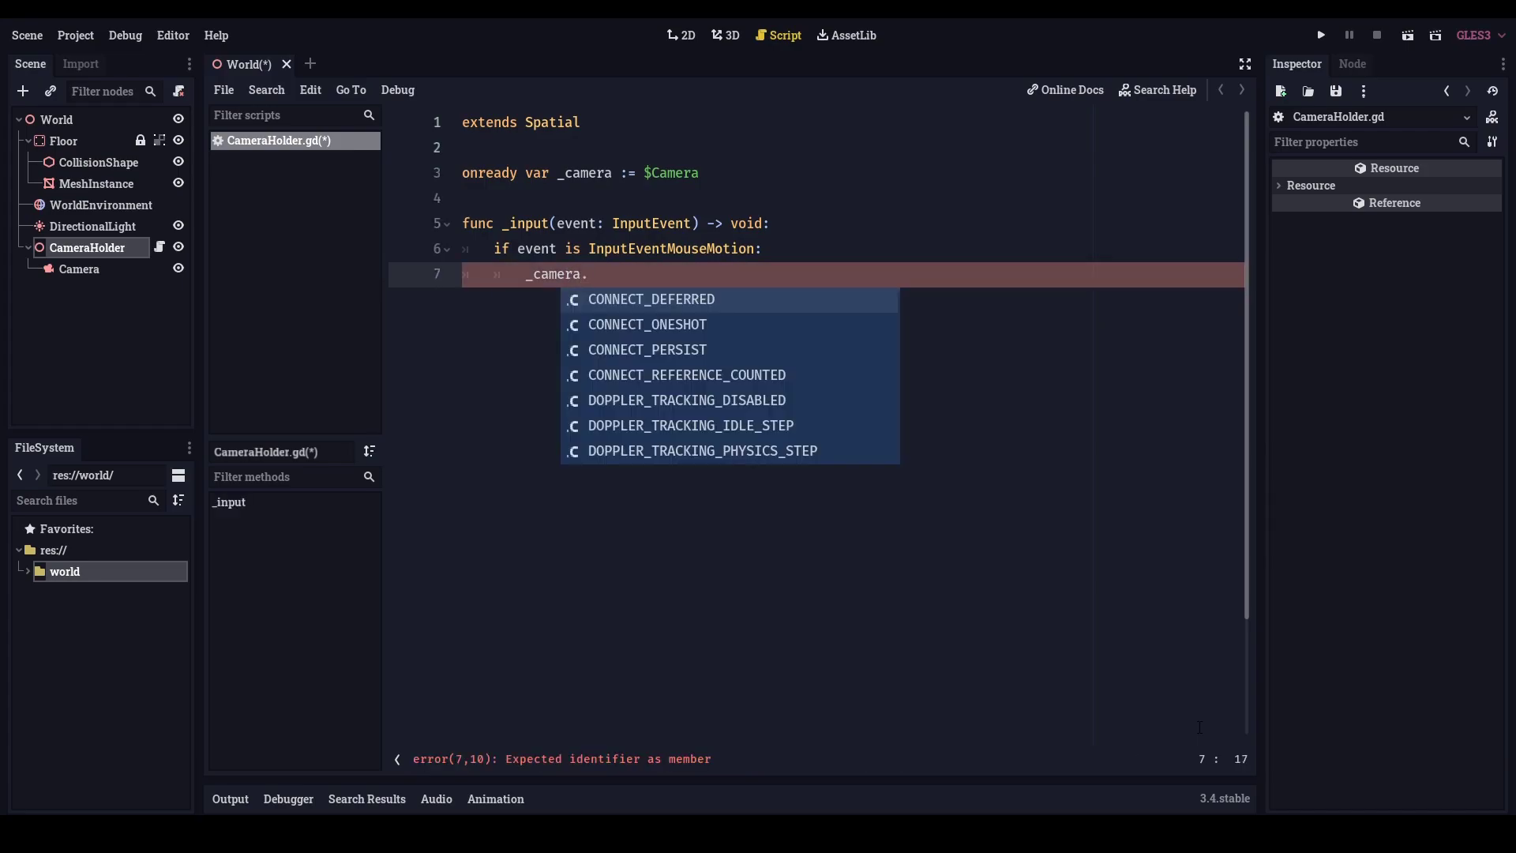
type("rotate_x")
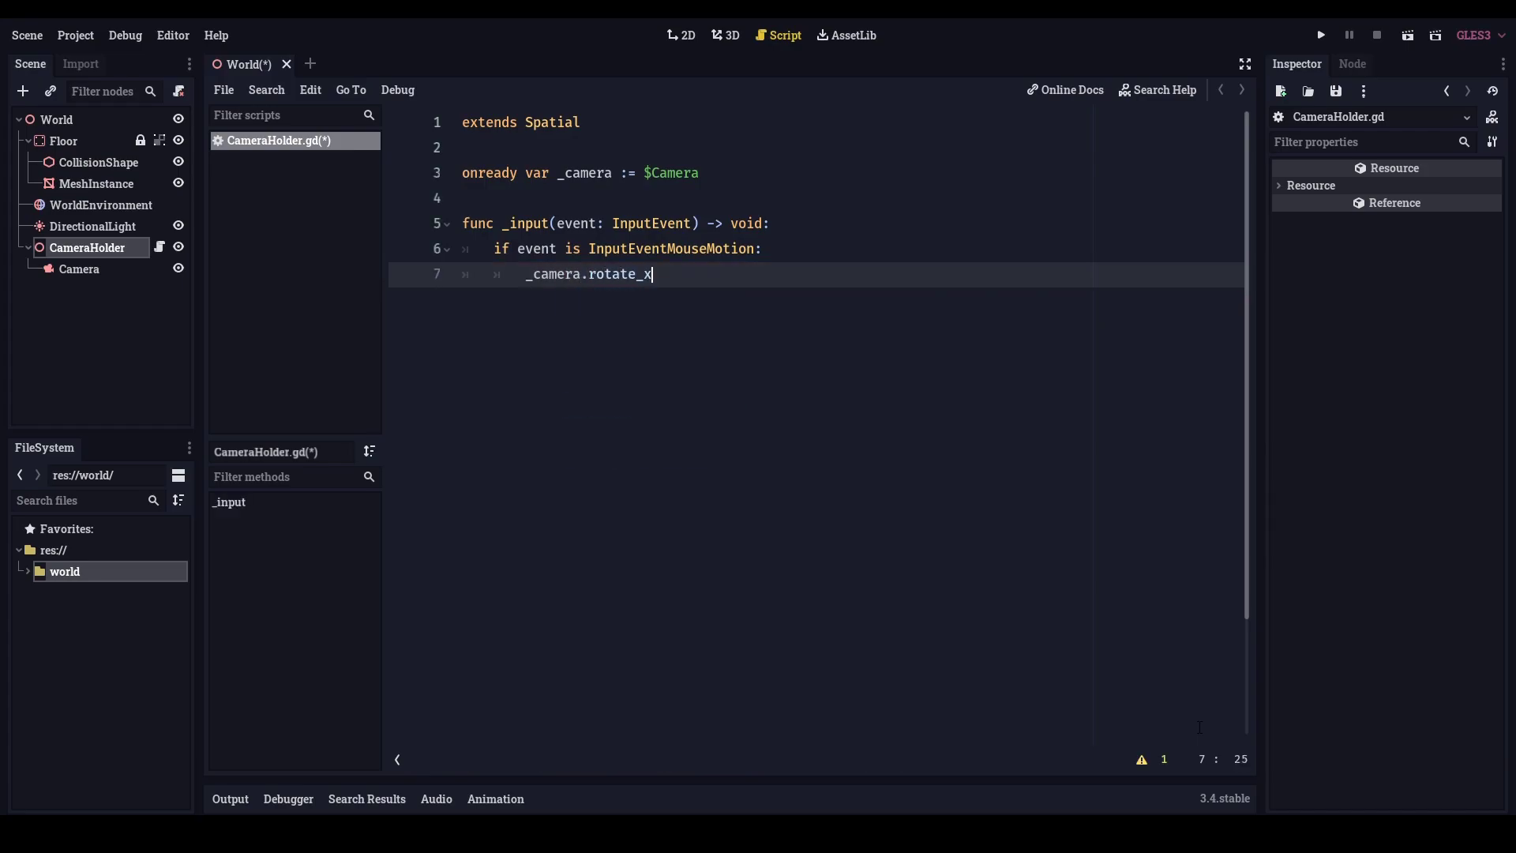
type("(deg2rad(")
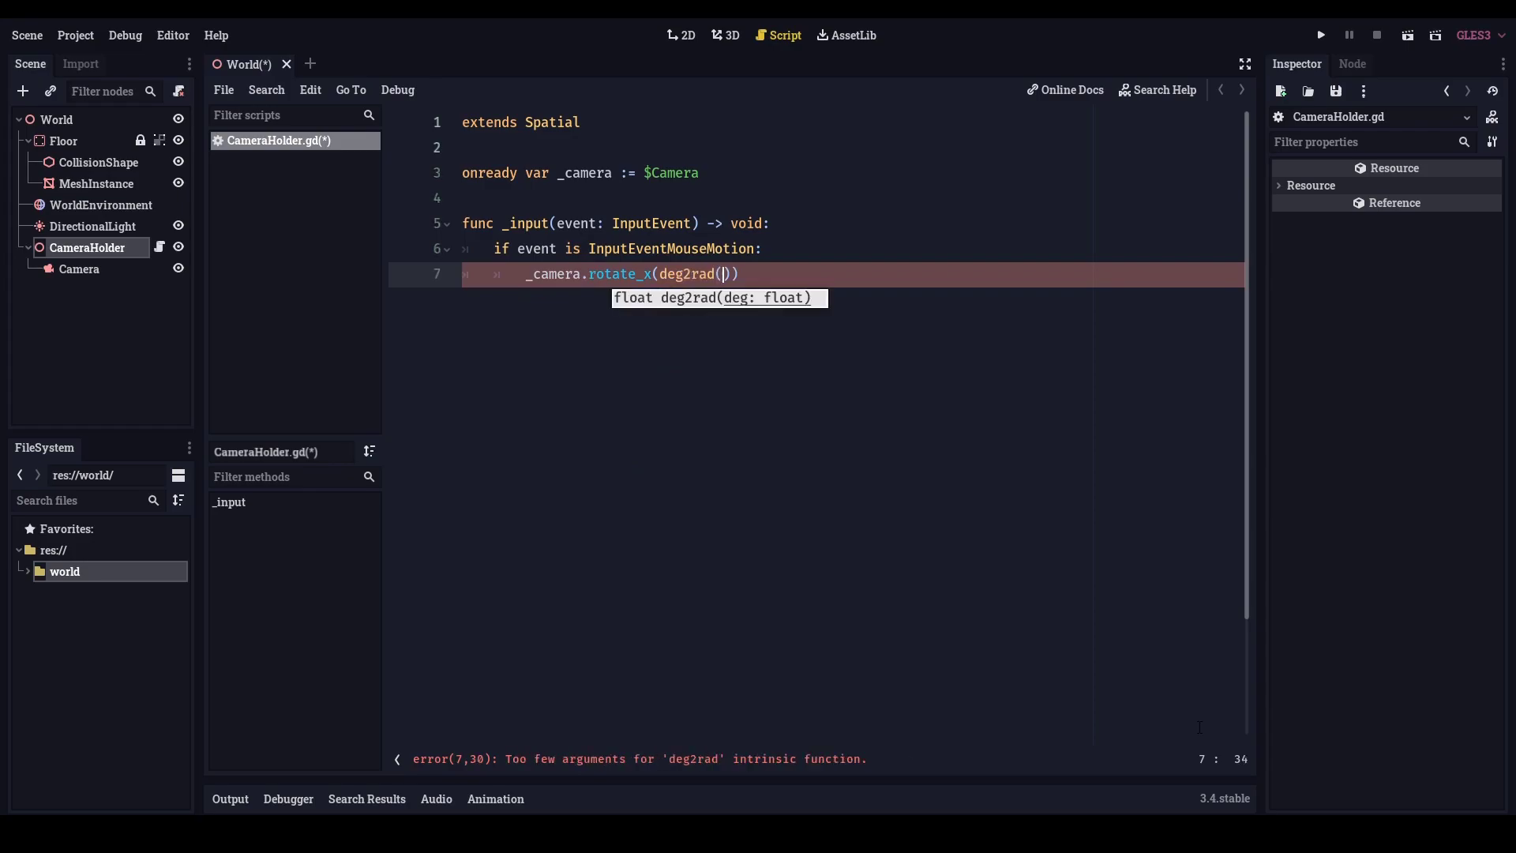
type("-event")
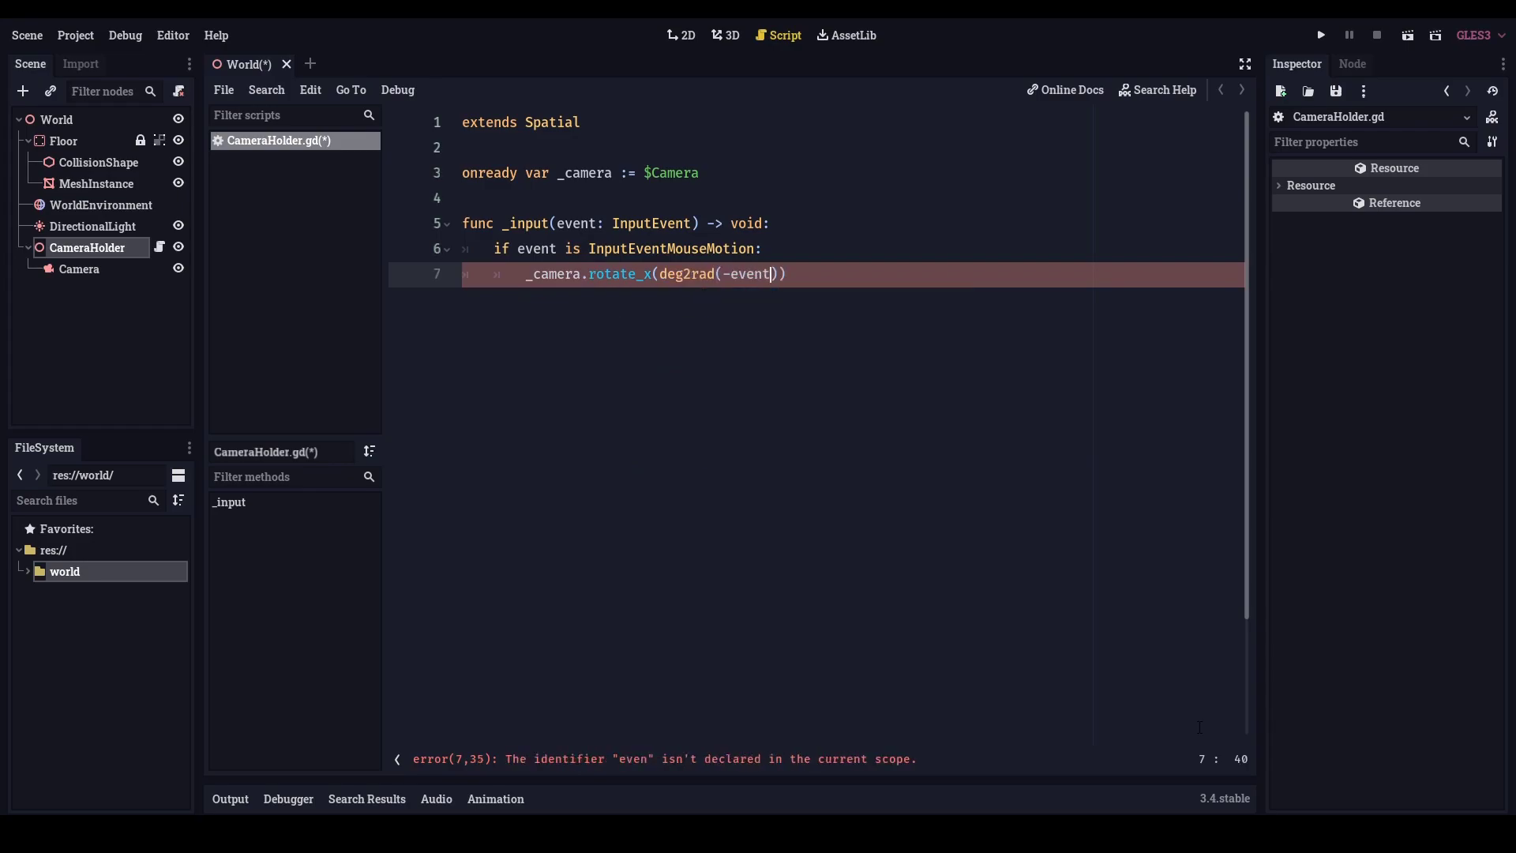
type(".relative.y")
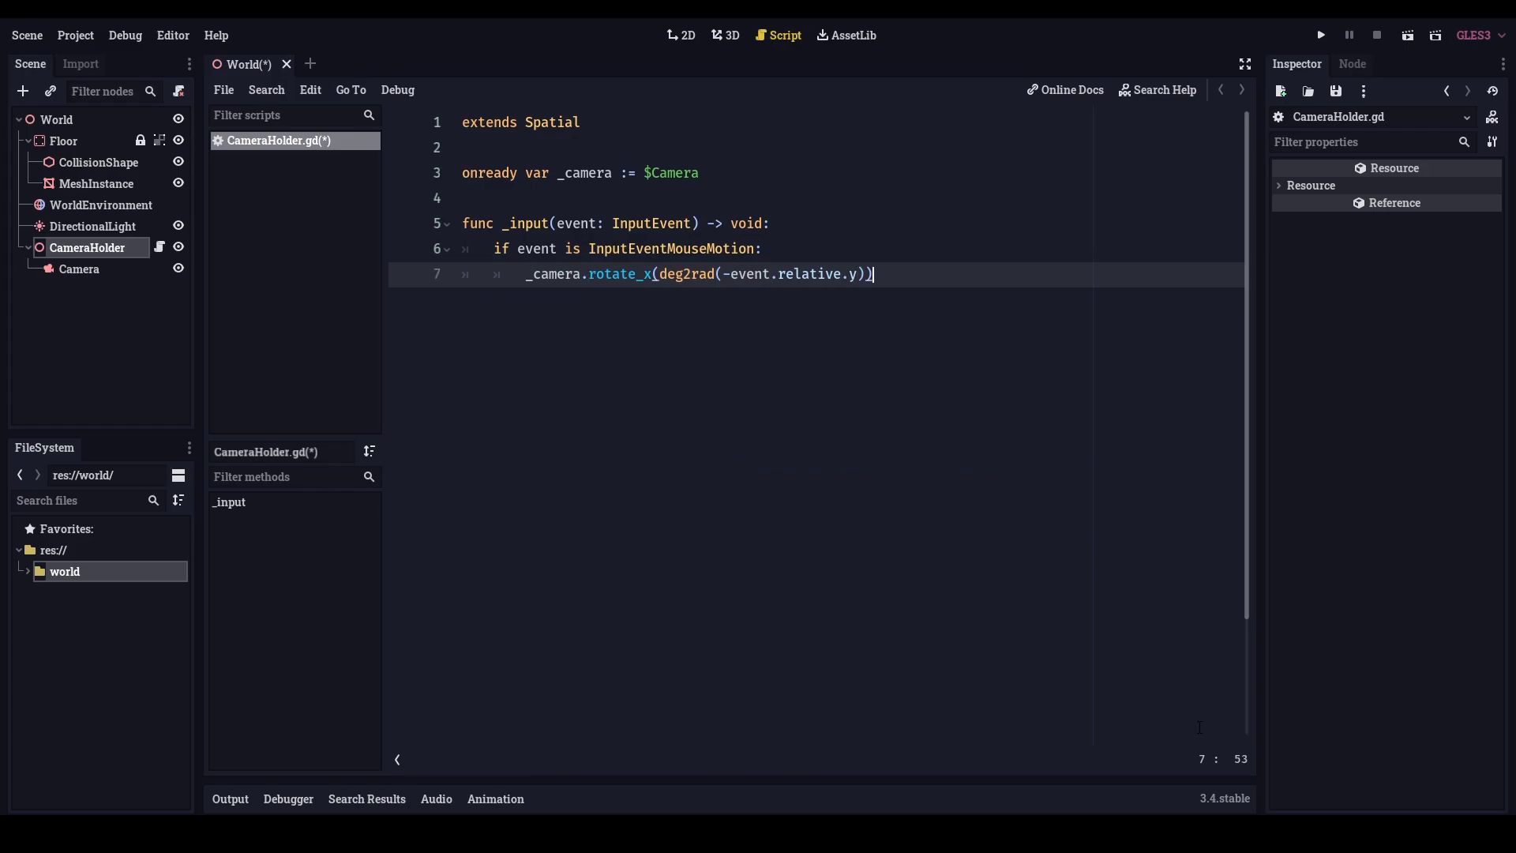
key("Return")
Add the yaw line rotate_y(deg2rad(-event.relative.x)).
type("rota")
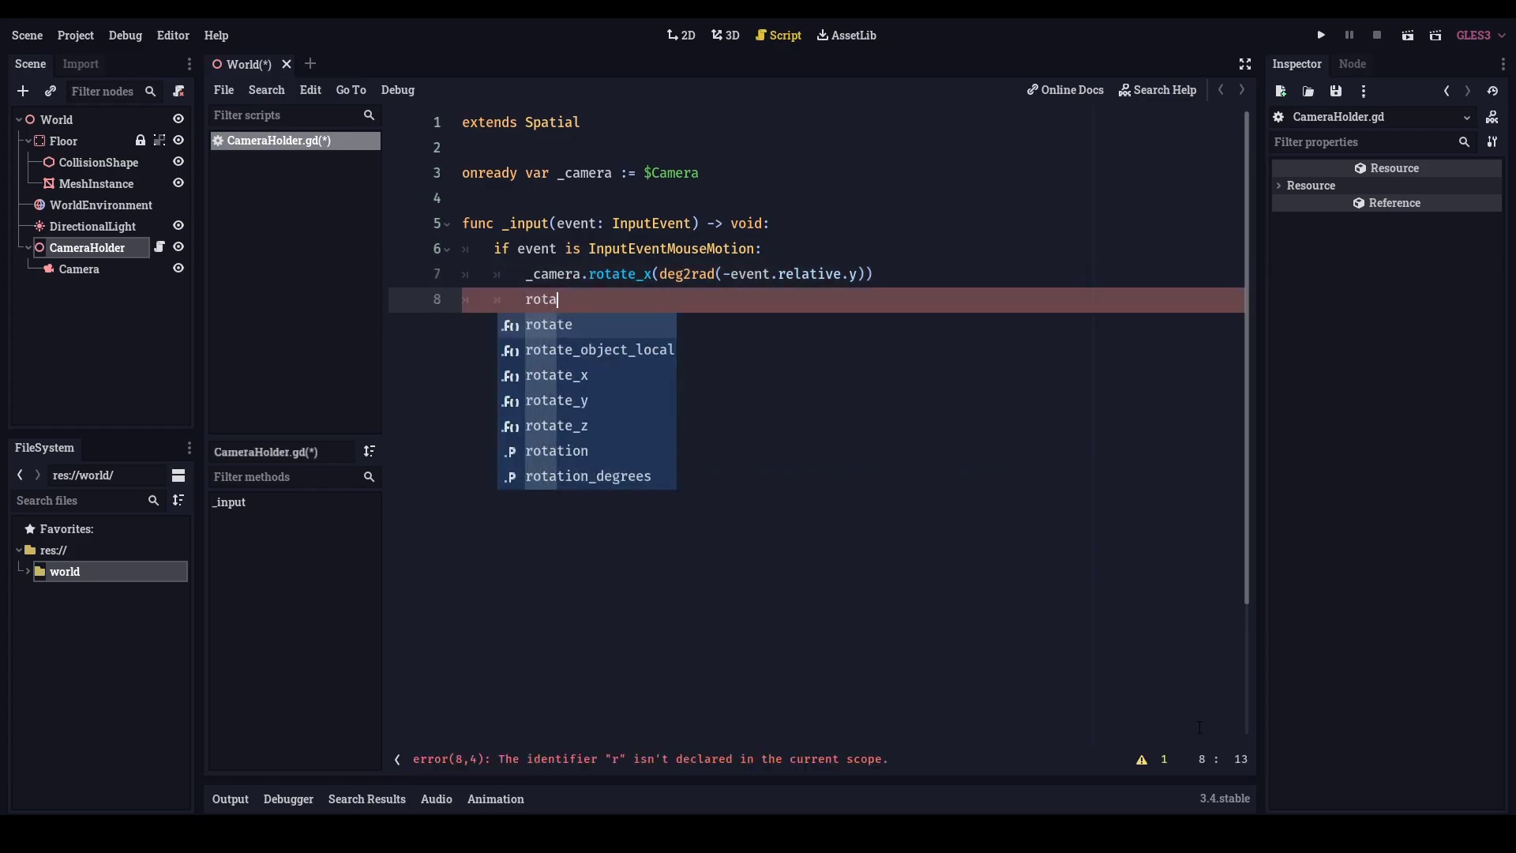
type("te_y(")
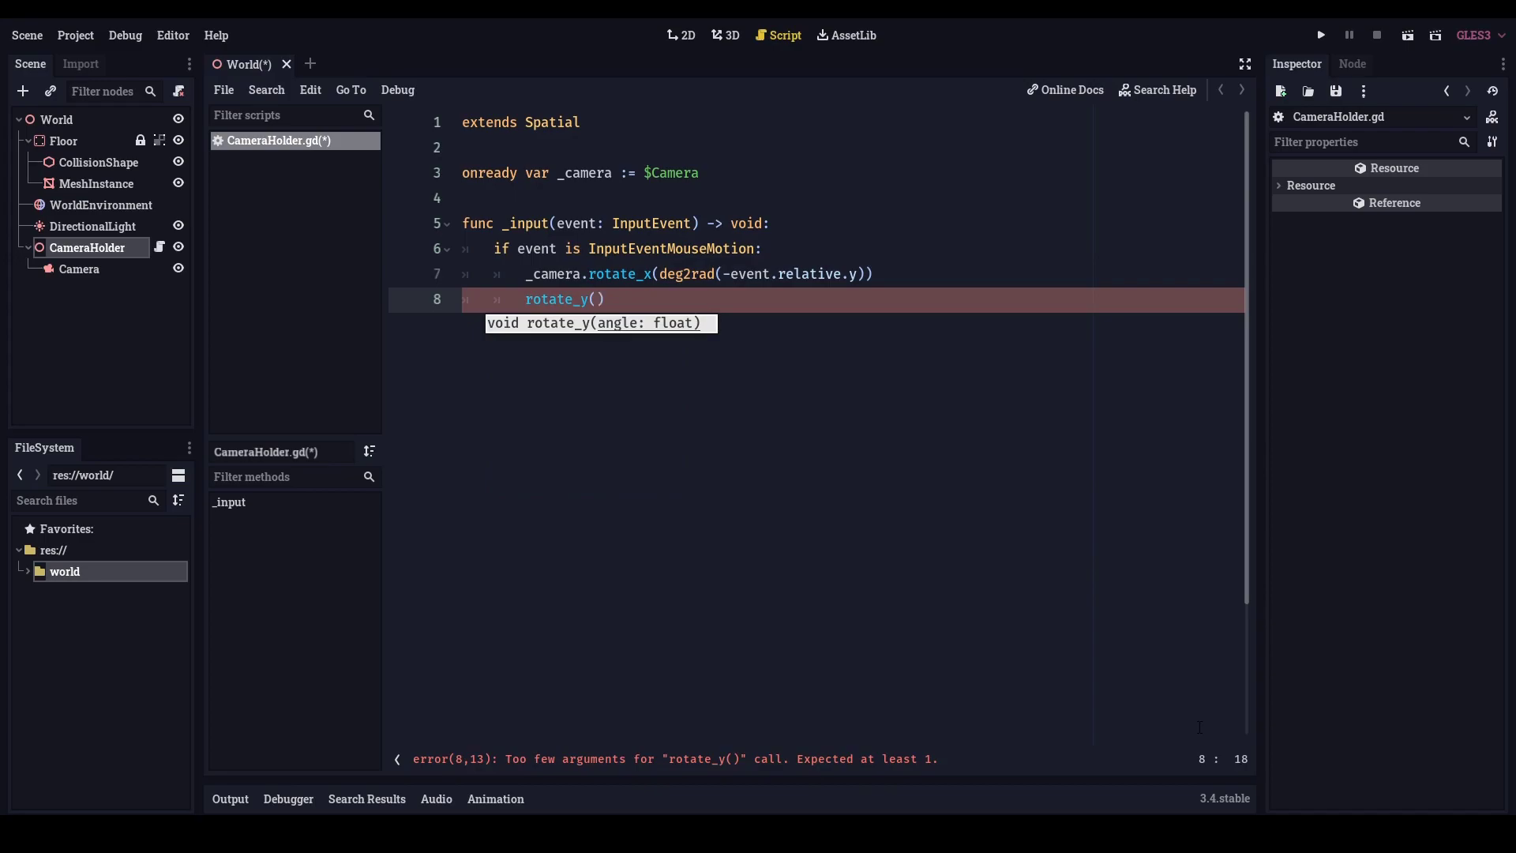
type("deg2")
key("Return")
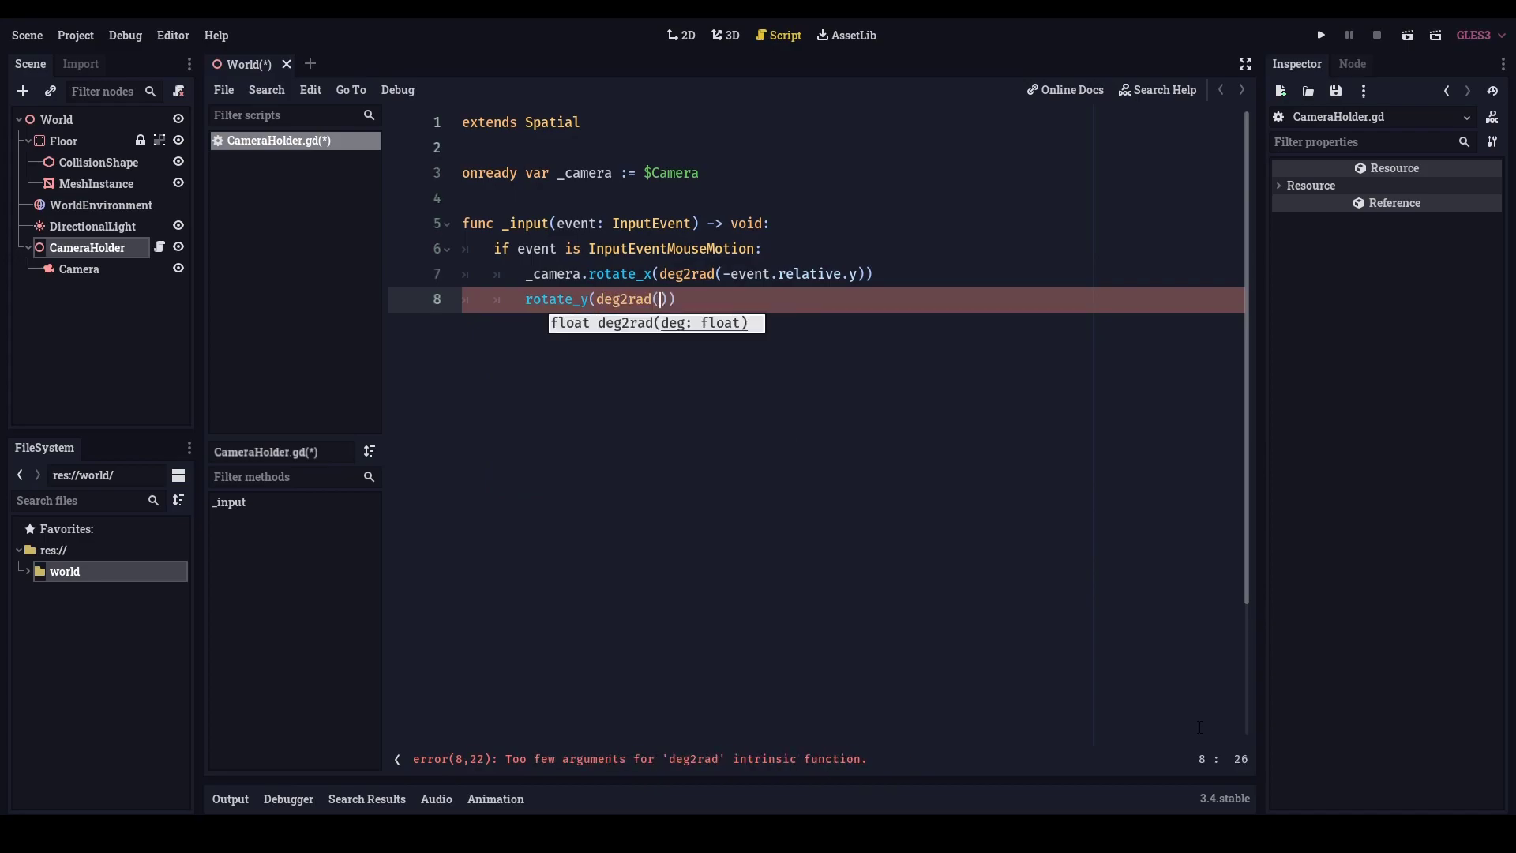
type("-event.relat")
key("Return")
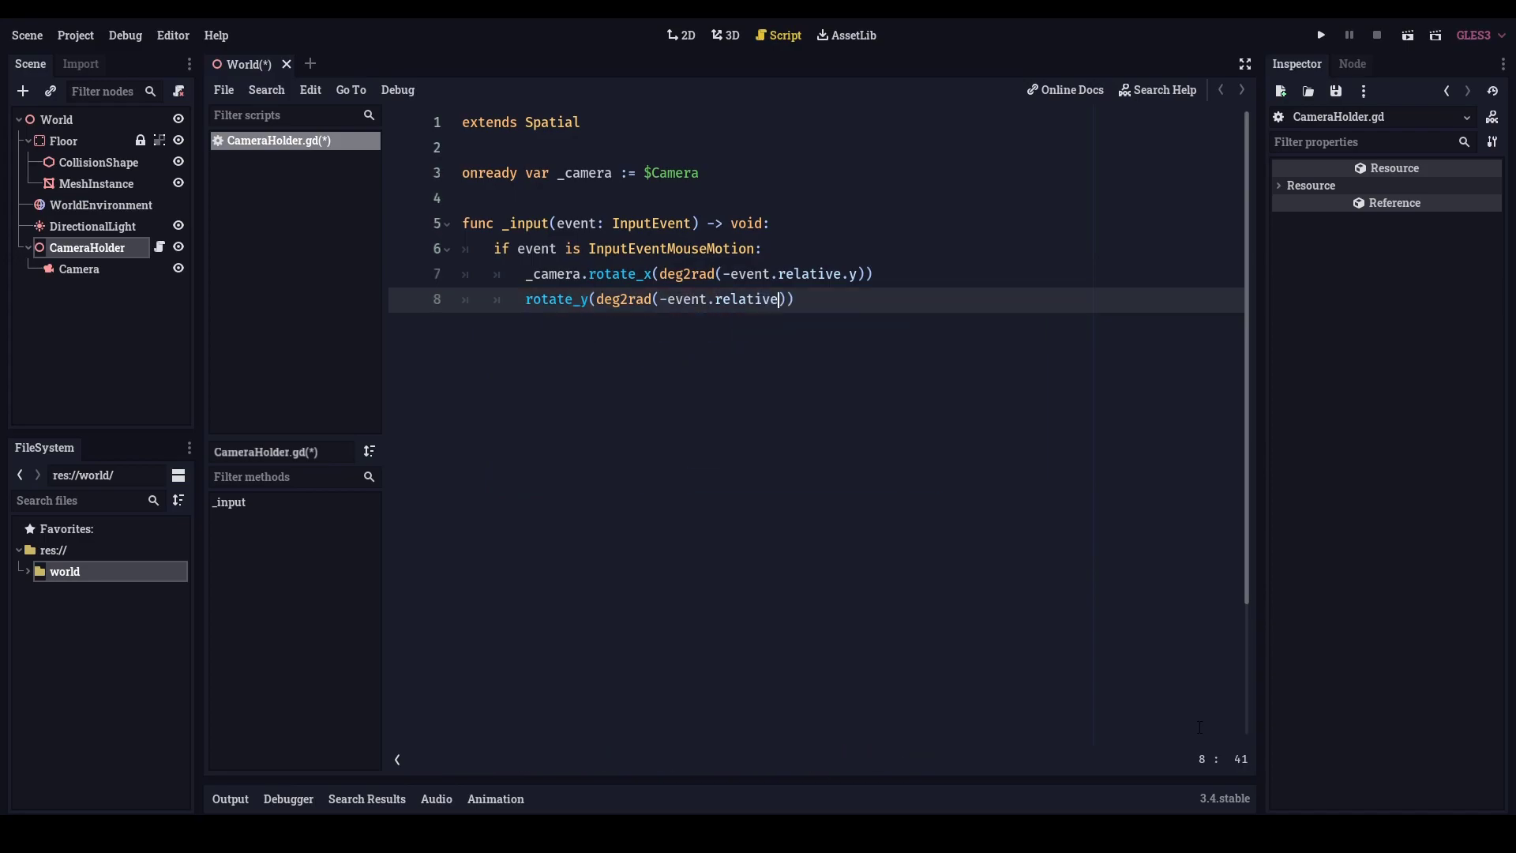
type(".x")
key("Return")
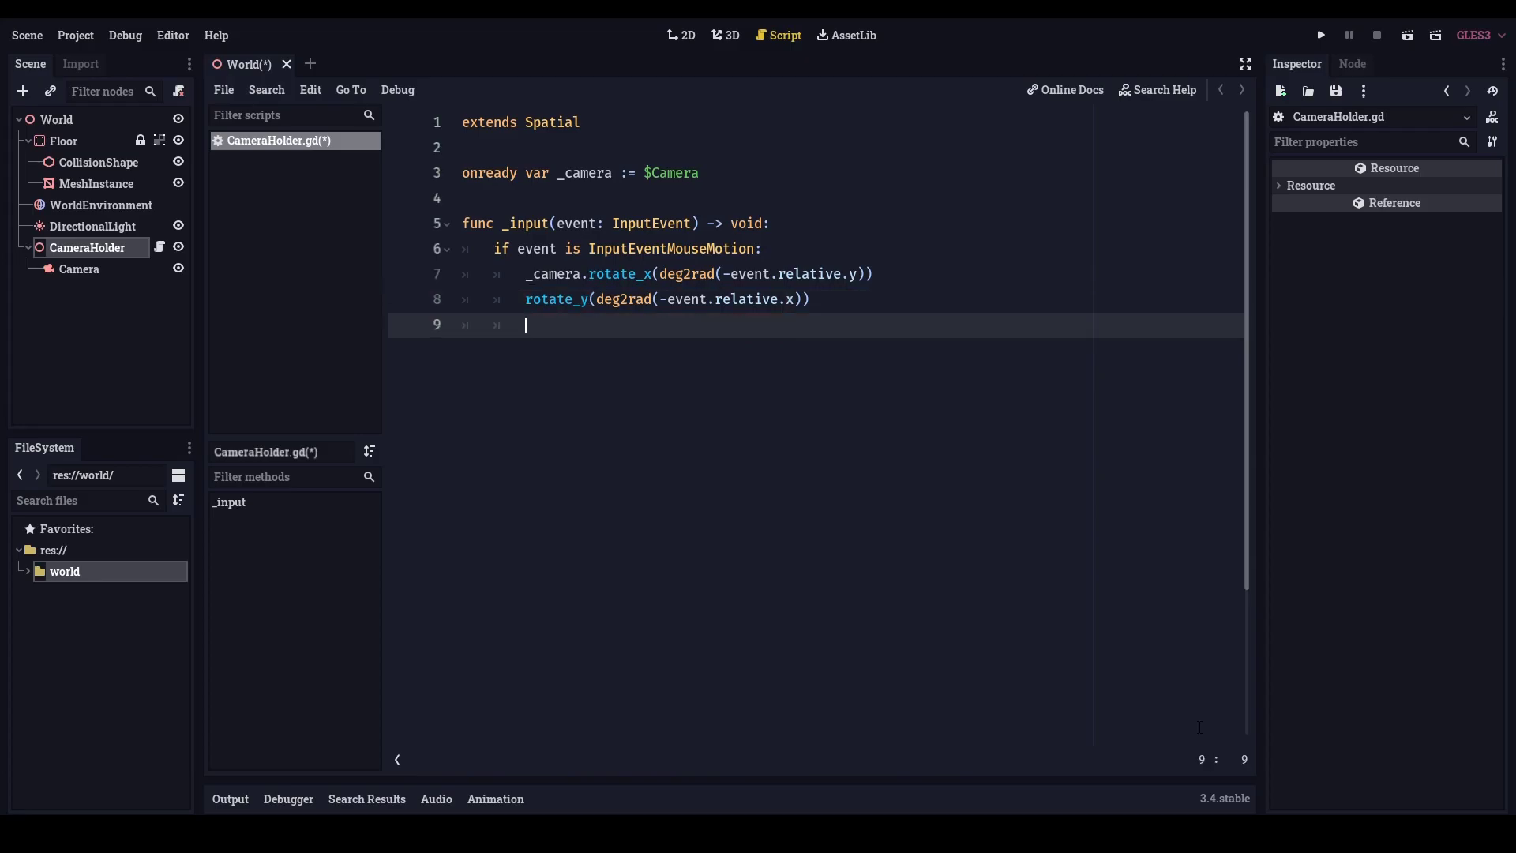
Clamp the camera's rotation_degrees.x between -89.8 and 89.9.
type("_camera.rotati")
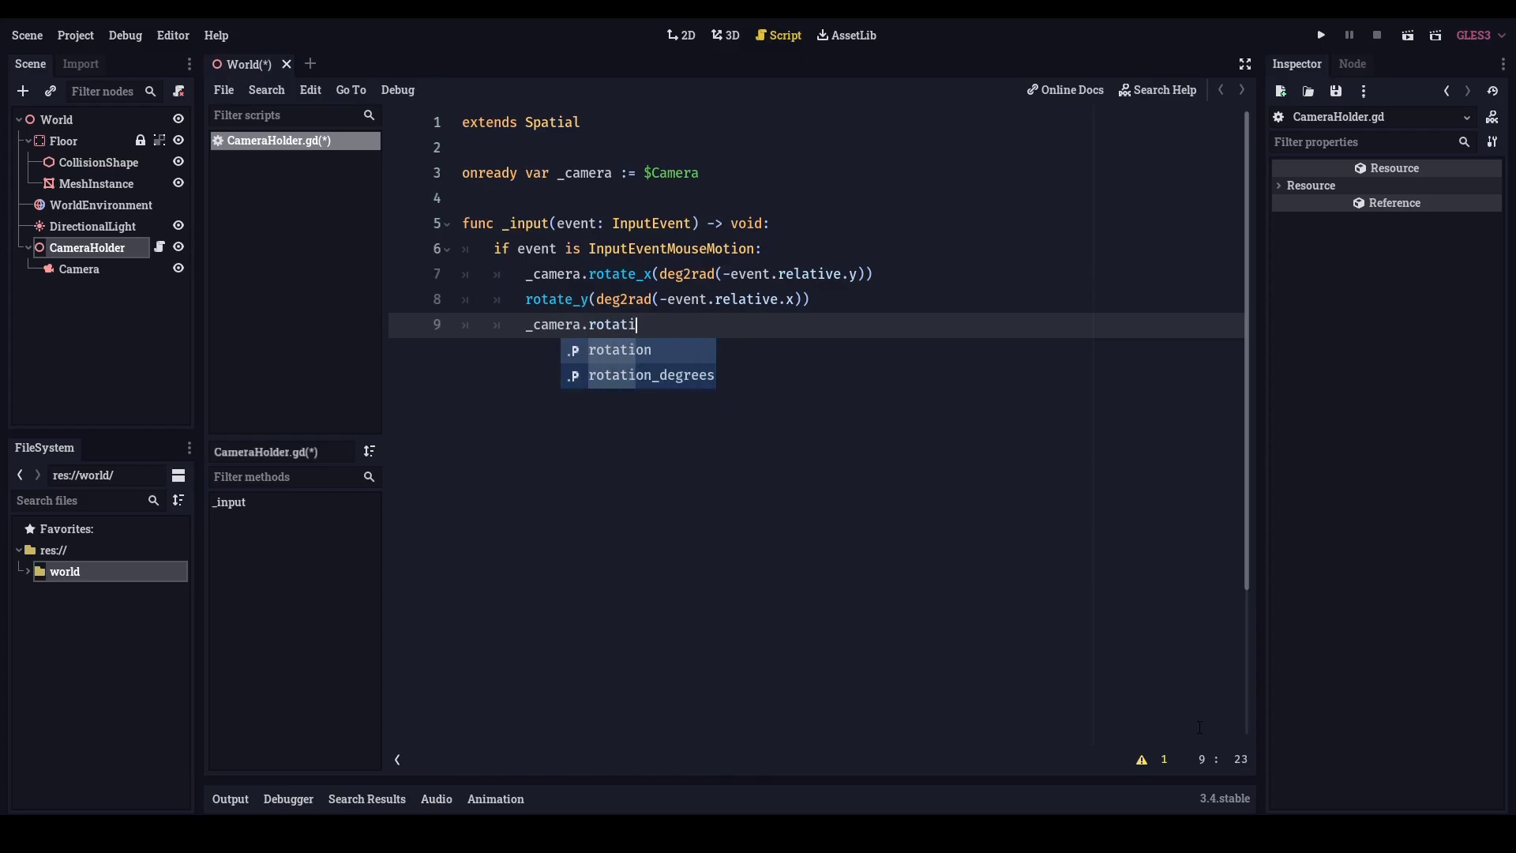
key("Down")
key("Return")
type(".x =")
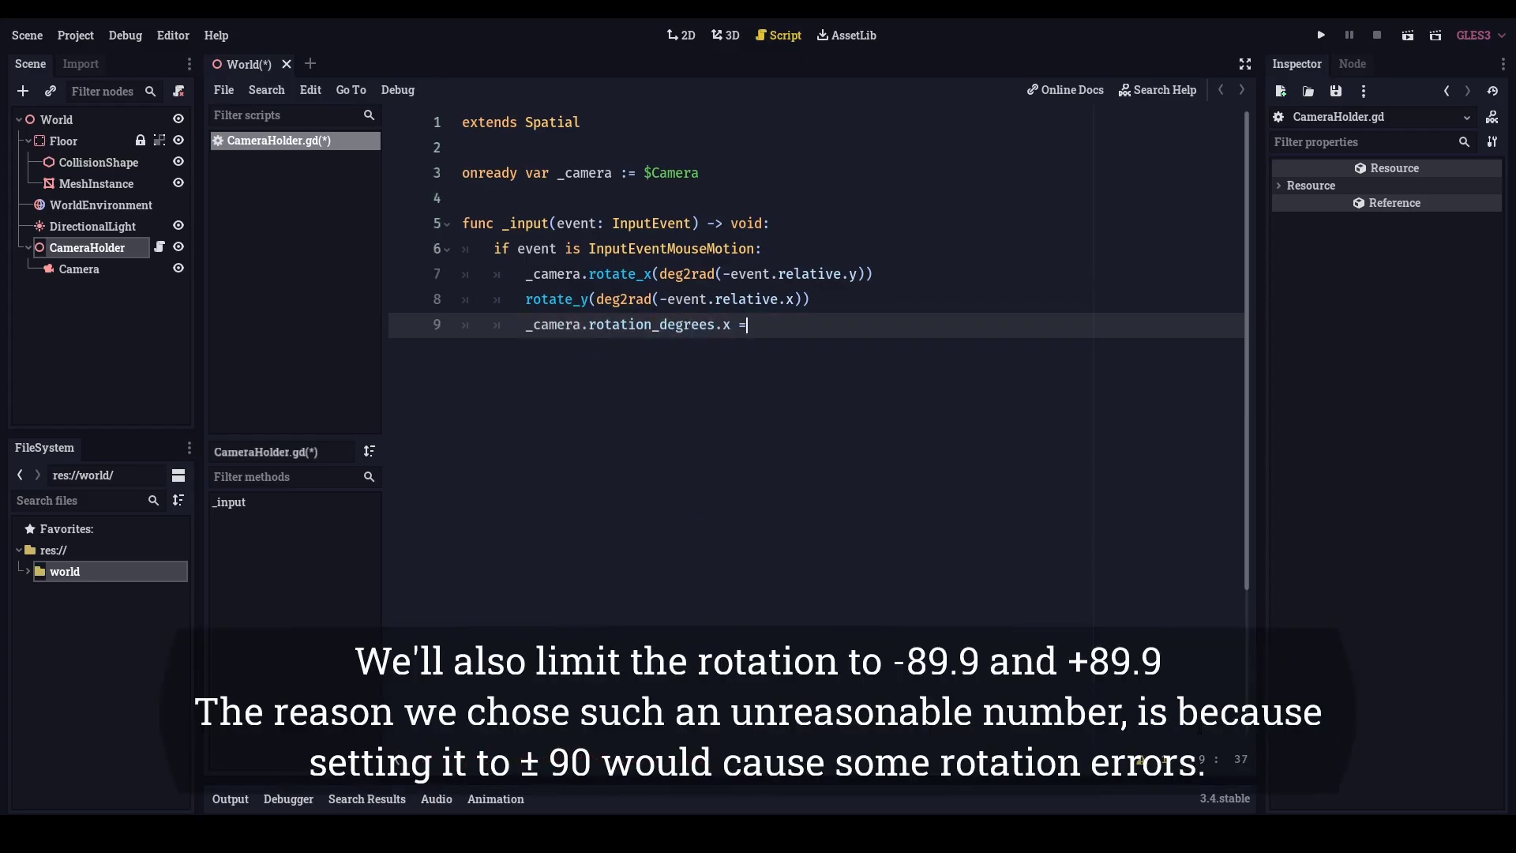
type(" cl")
key("Return")
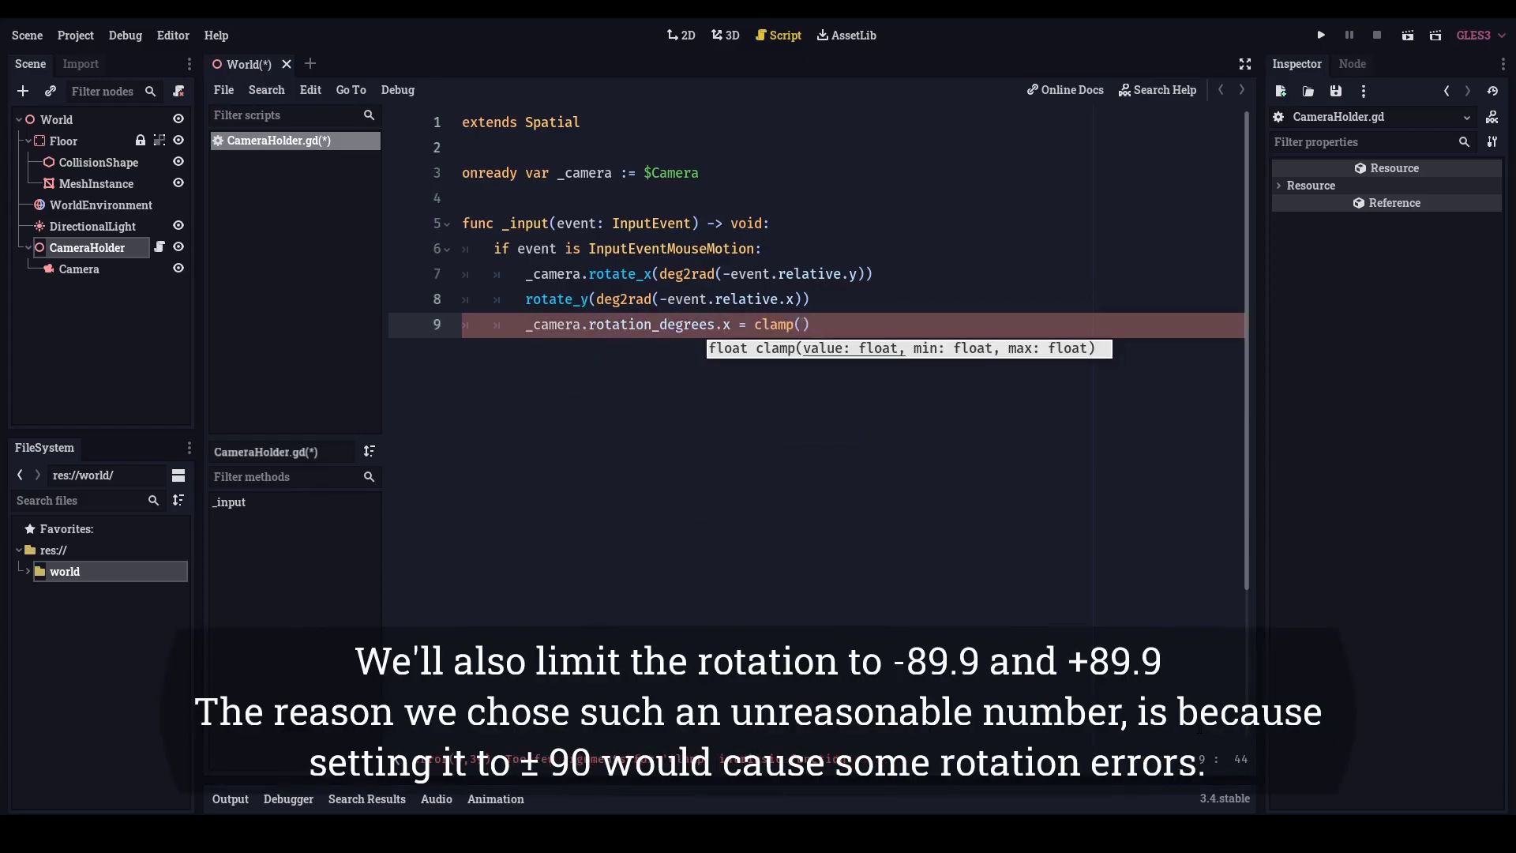
type("_camera.rotat")
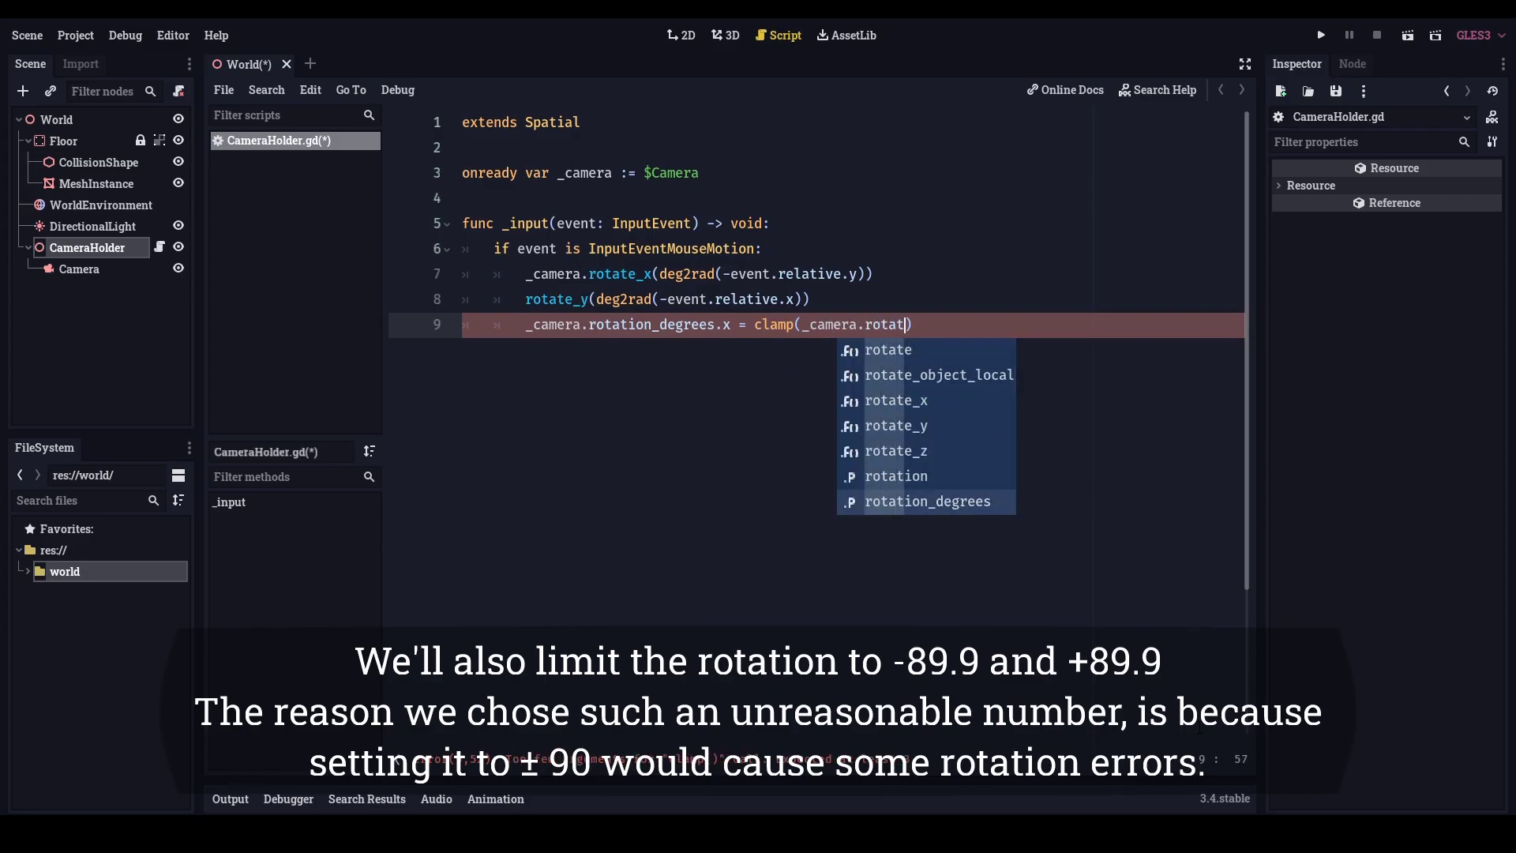
key("Return")
type(".x, ")
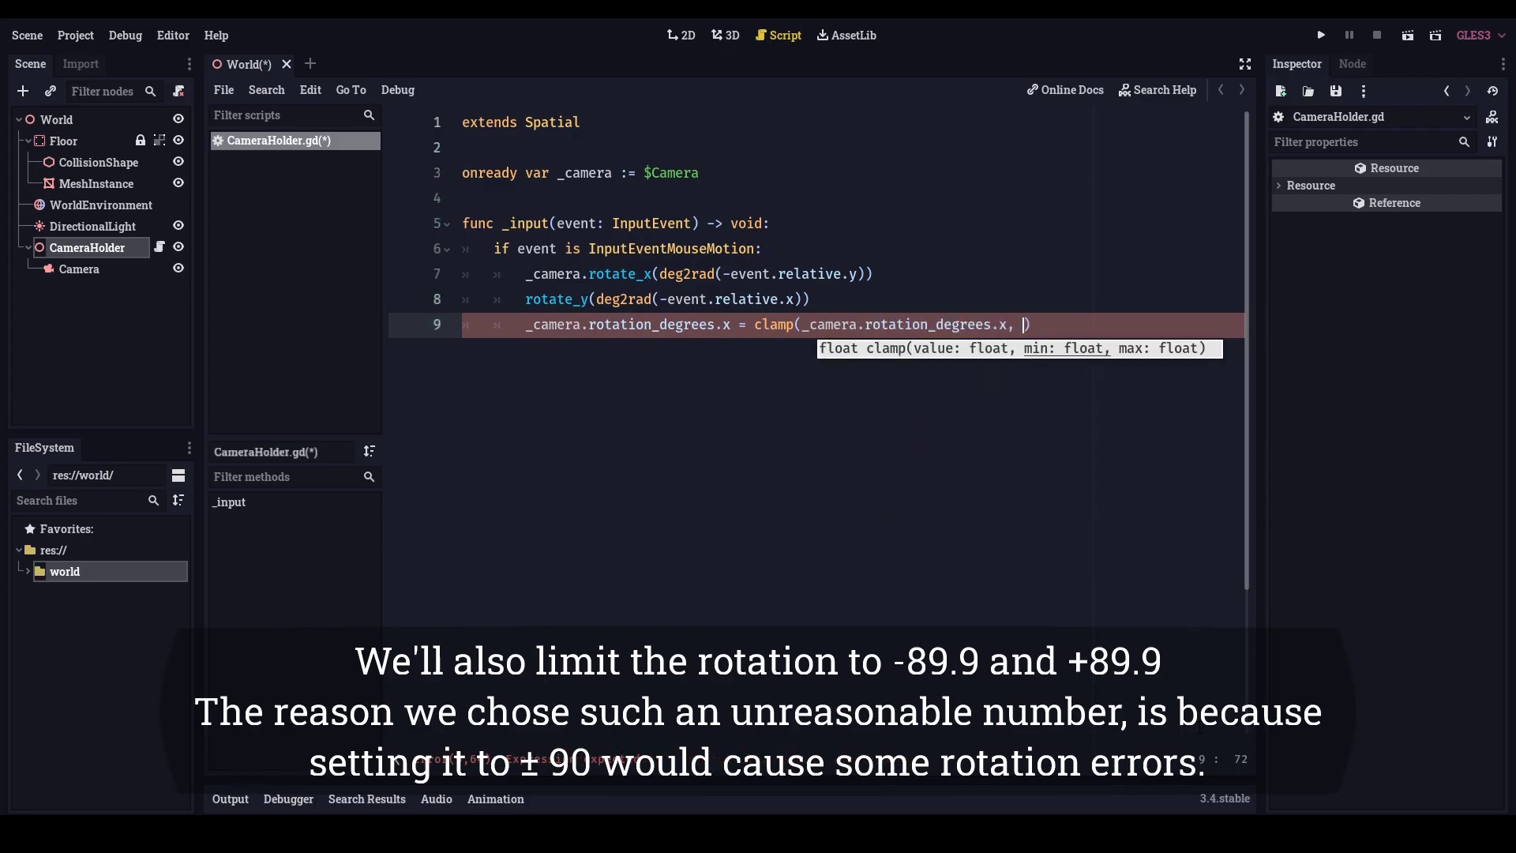
type("-89.8")
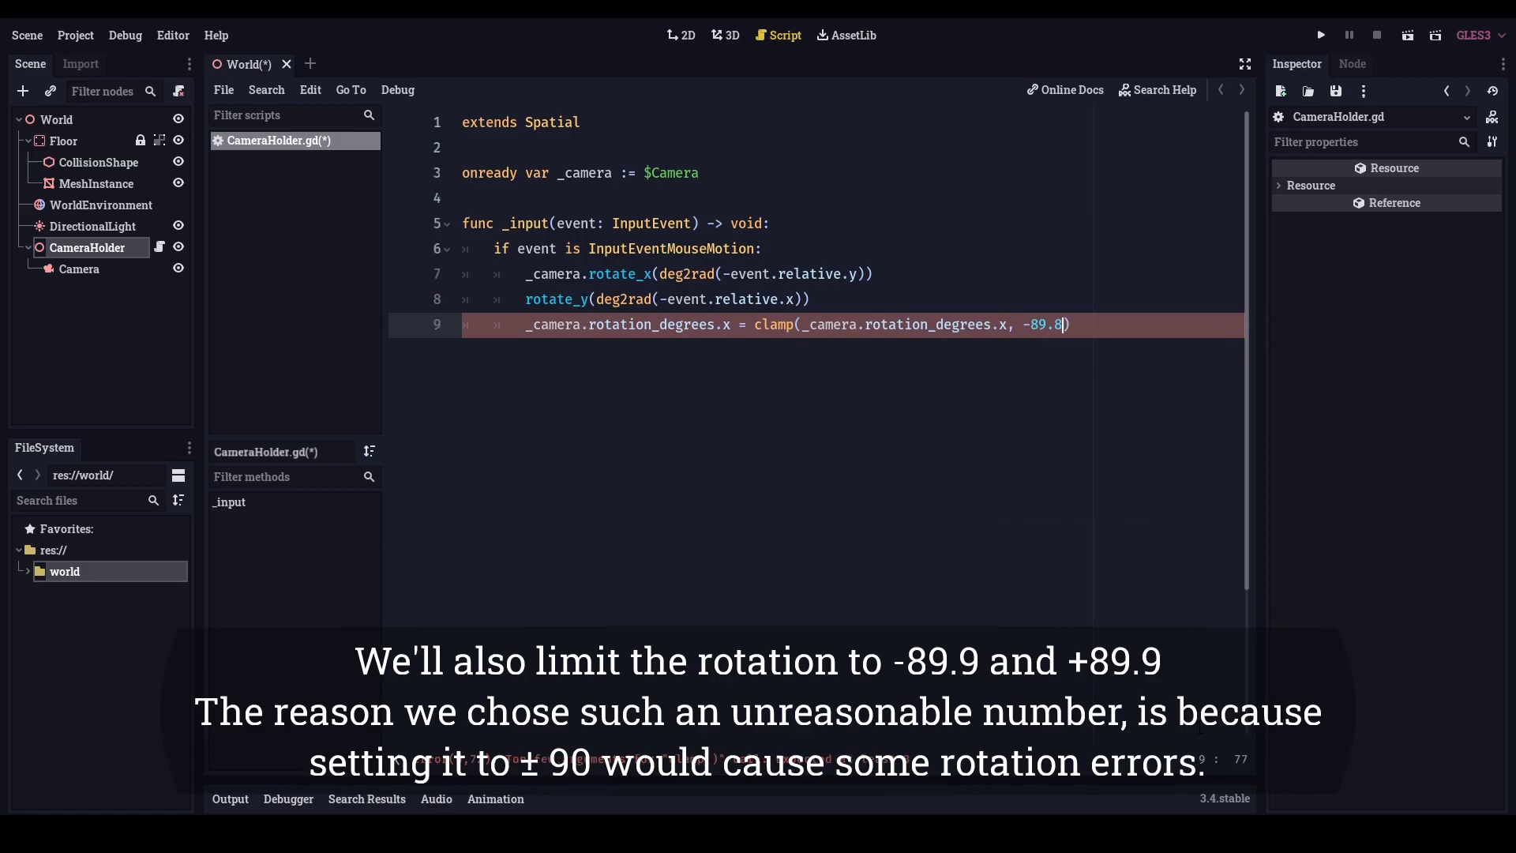
type(", ")
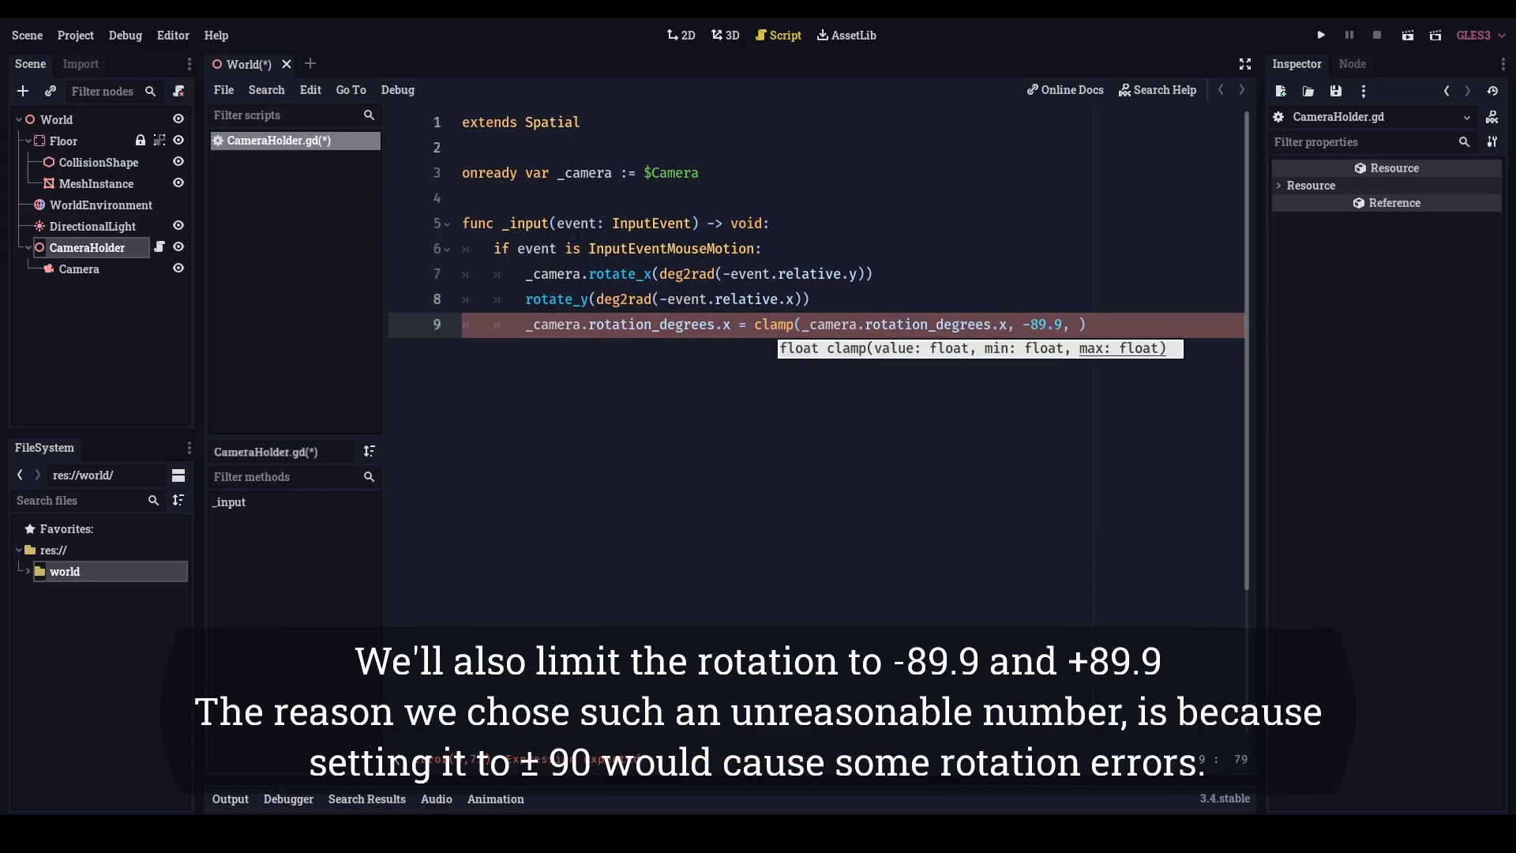
type("89.9")
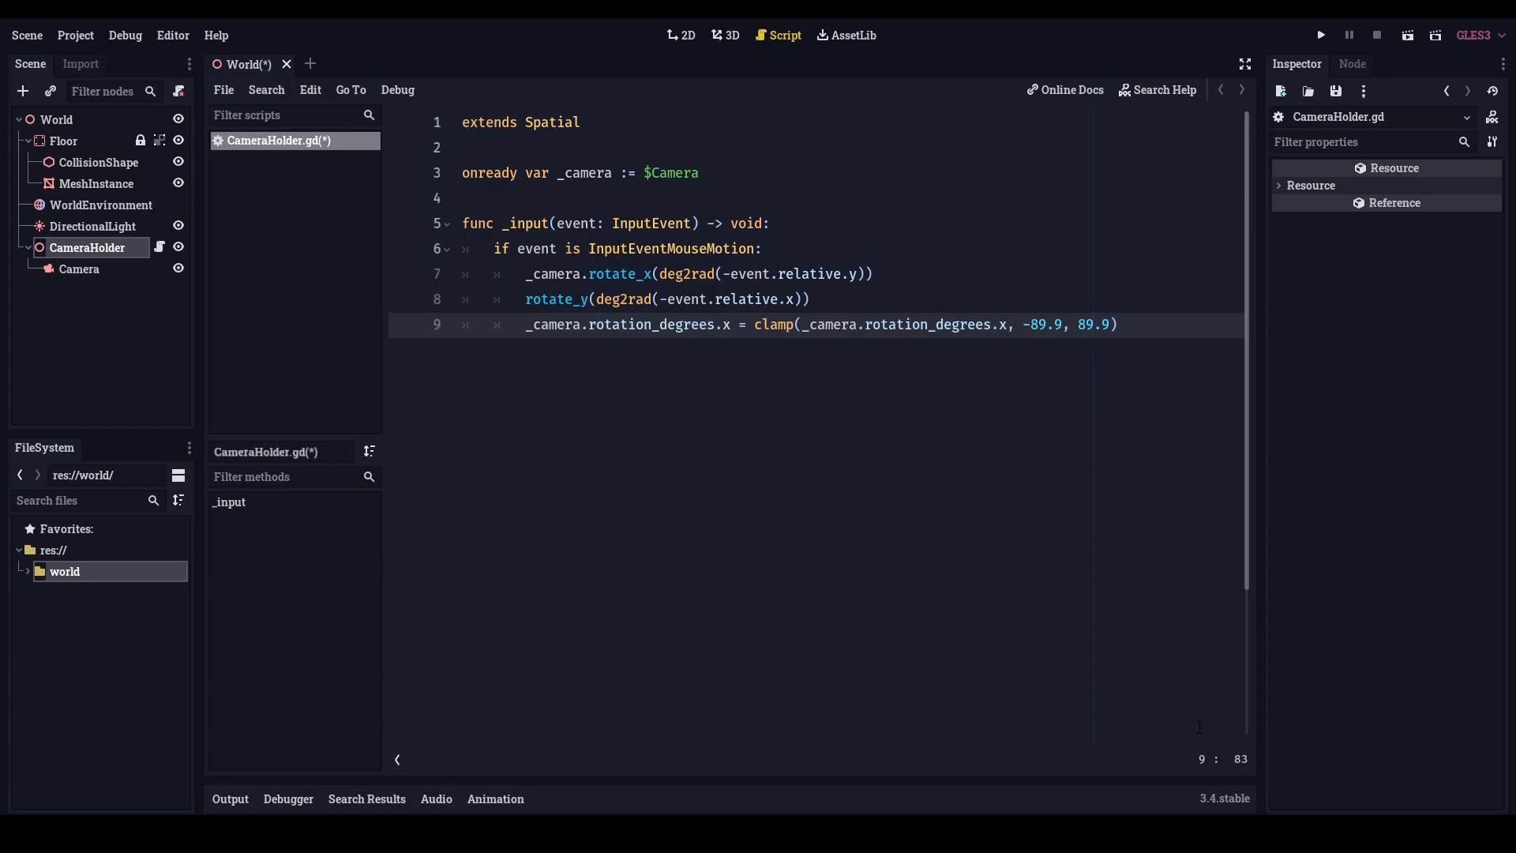
Declare var mouse_sensitivity := 0.1 among the script's variables.
key("Up")
key("Up")
key("Up")
key("Up")
key("Up")
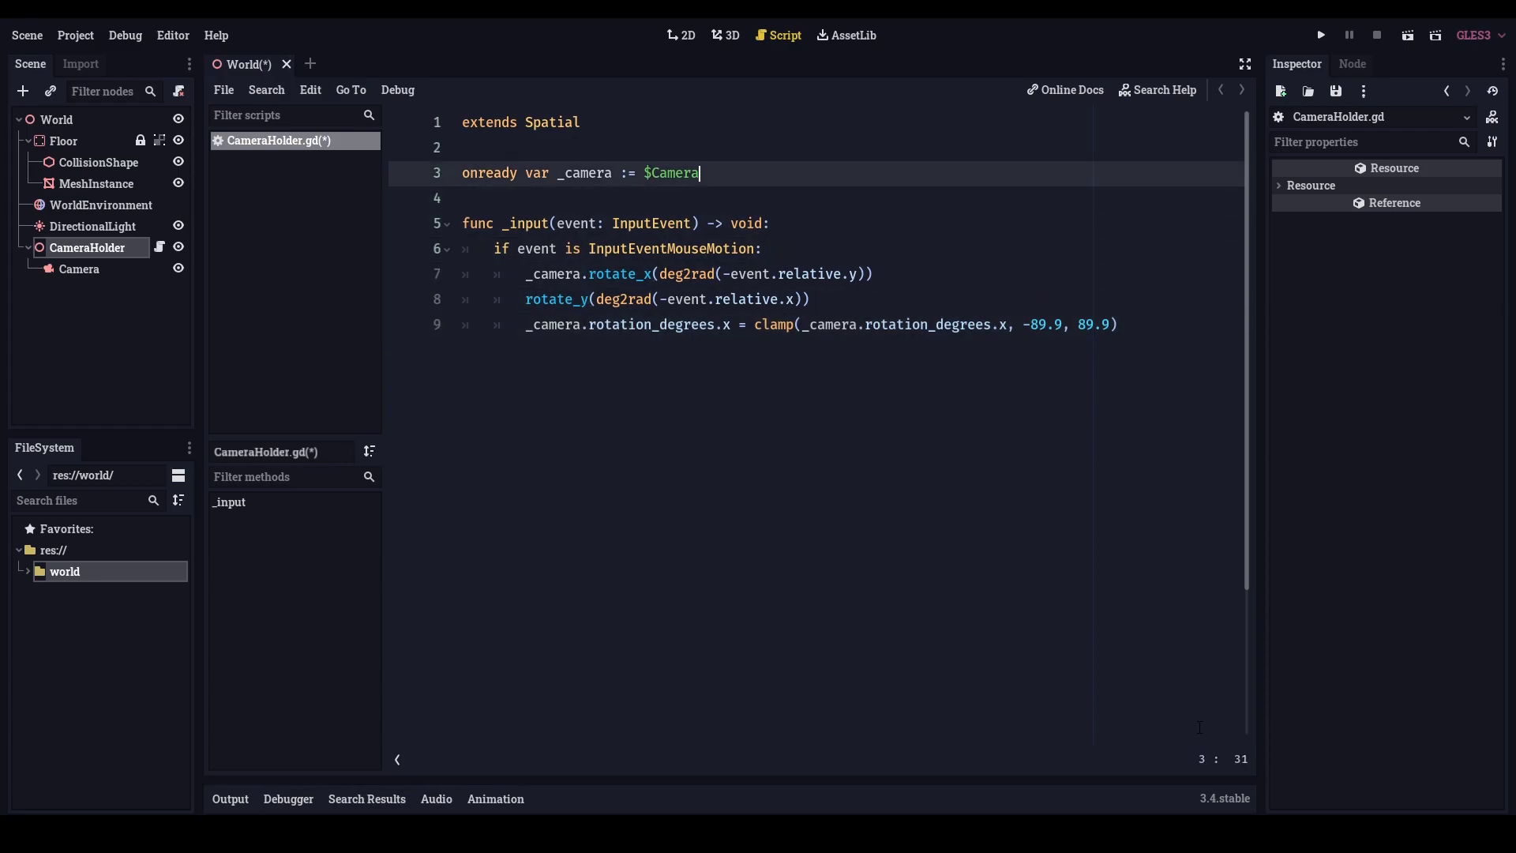
key("Up")
key("Up")
key("Return")
key("Return")
type("var ")
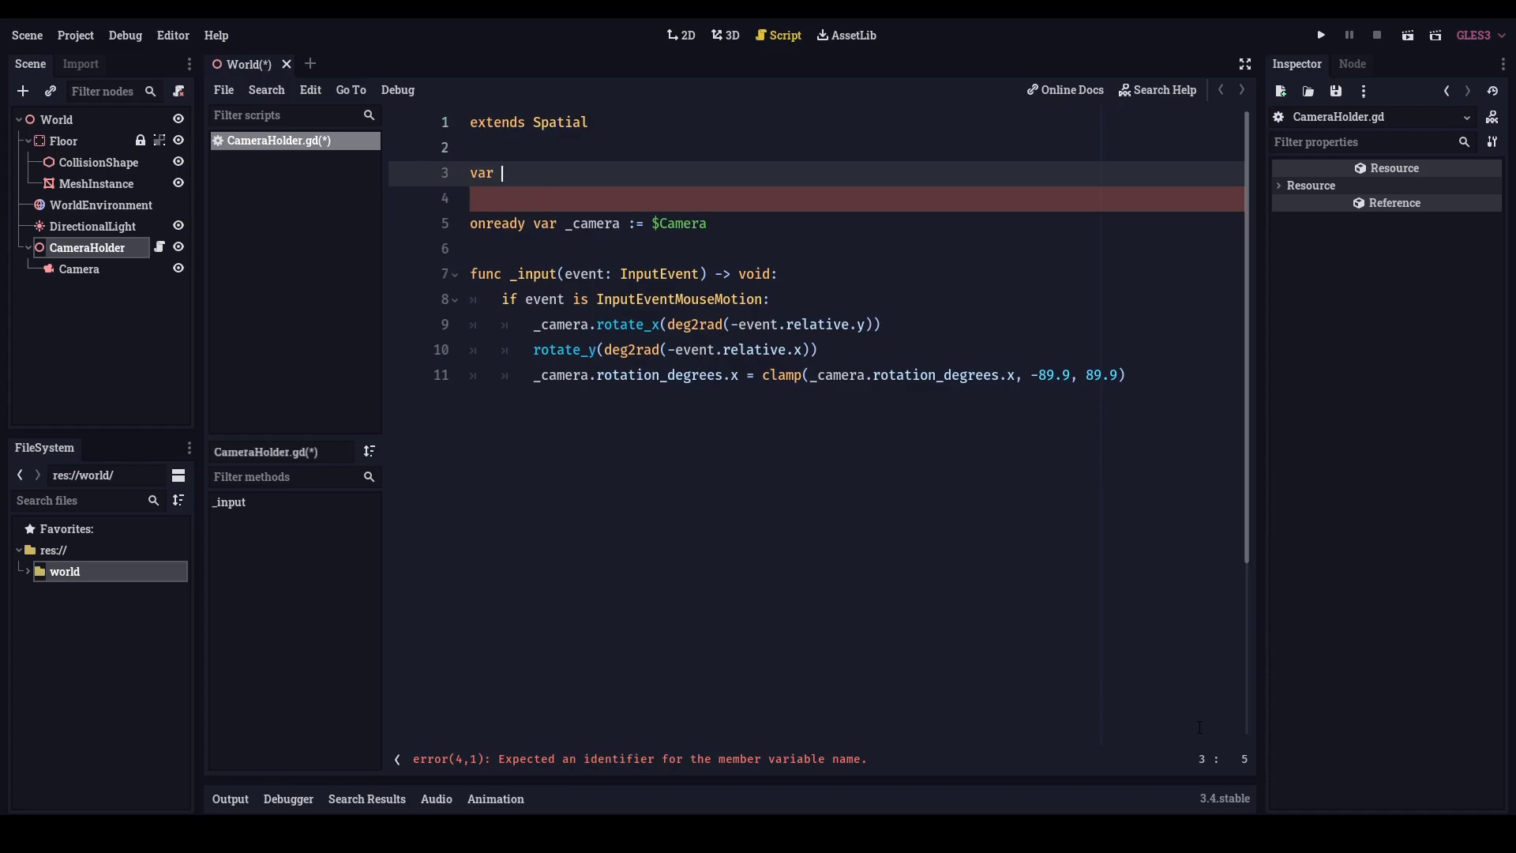
type("mouse_sensit")
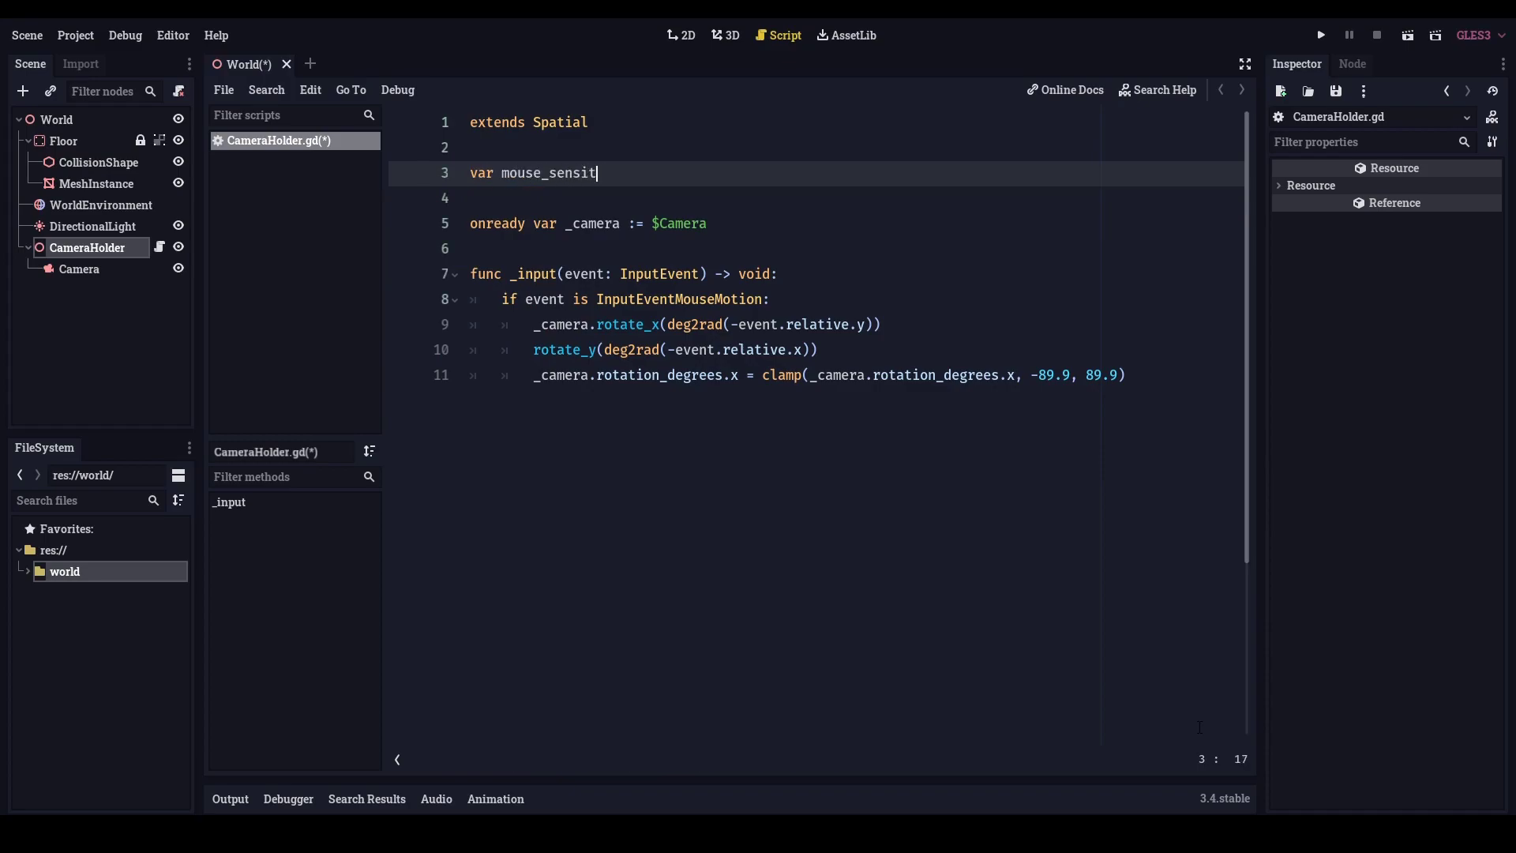
type("ivity := ")
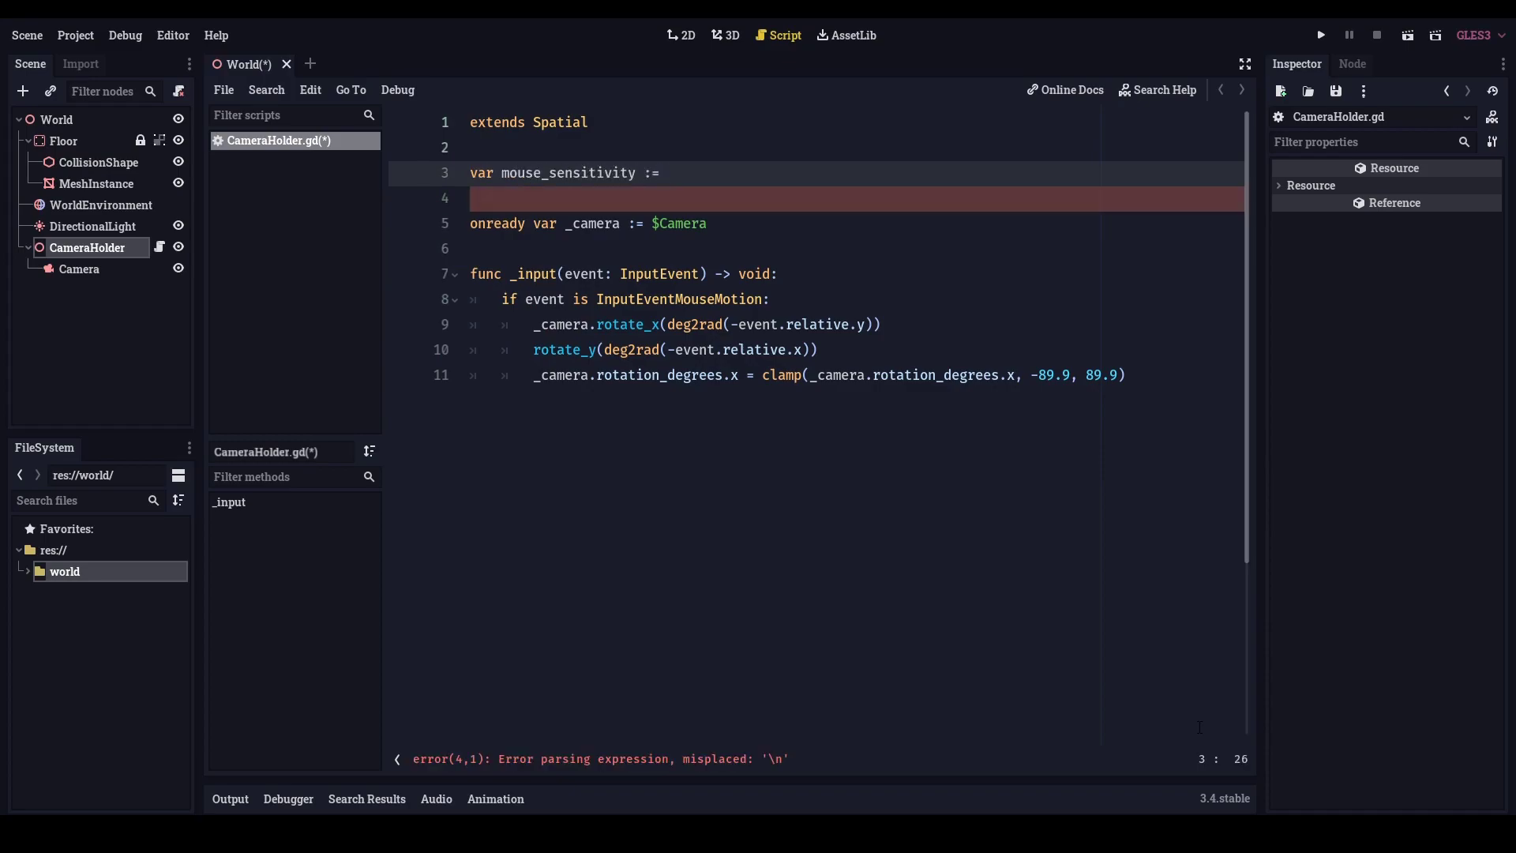
type("0.1")
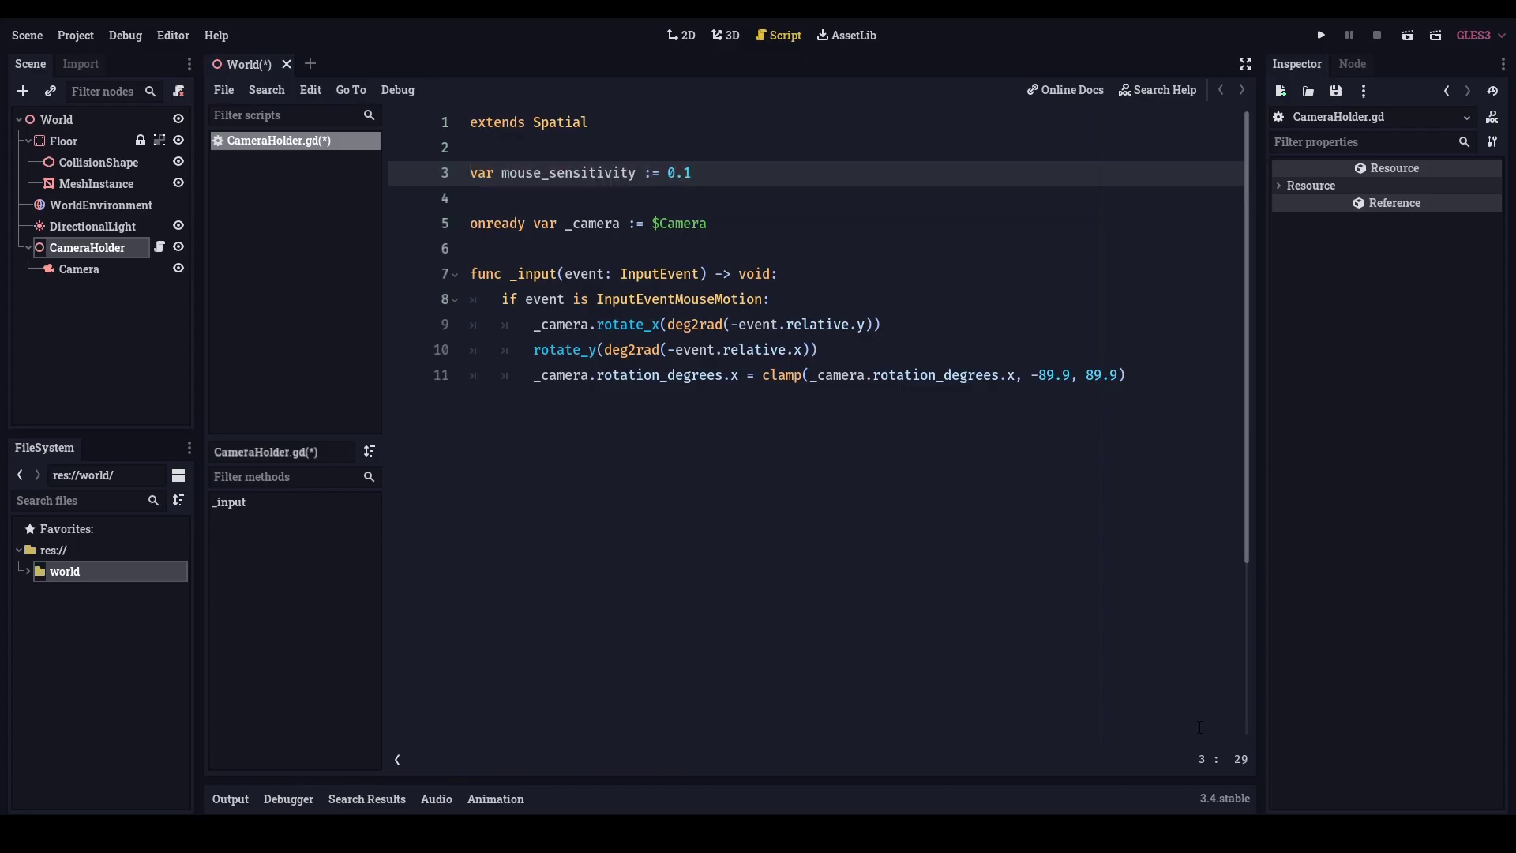
Multiply both pitch and yaw rotations by mouse_sensitivity, save, and run the game.
key("Down")
key("Down")
key("Down")
key("Down")
key("Down")
key("Down")
key("End")
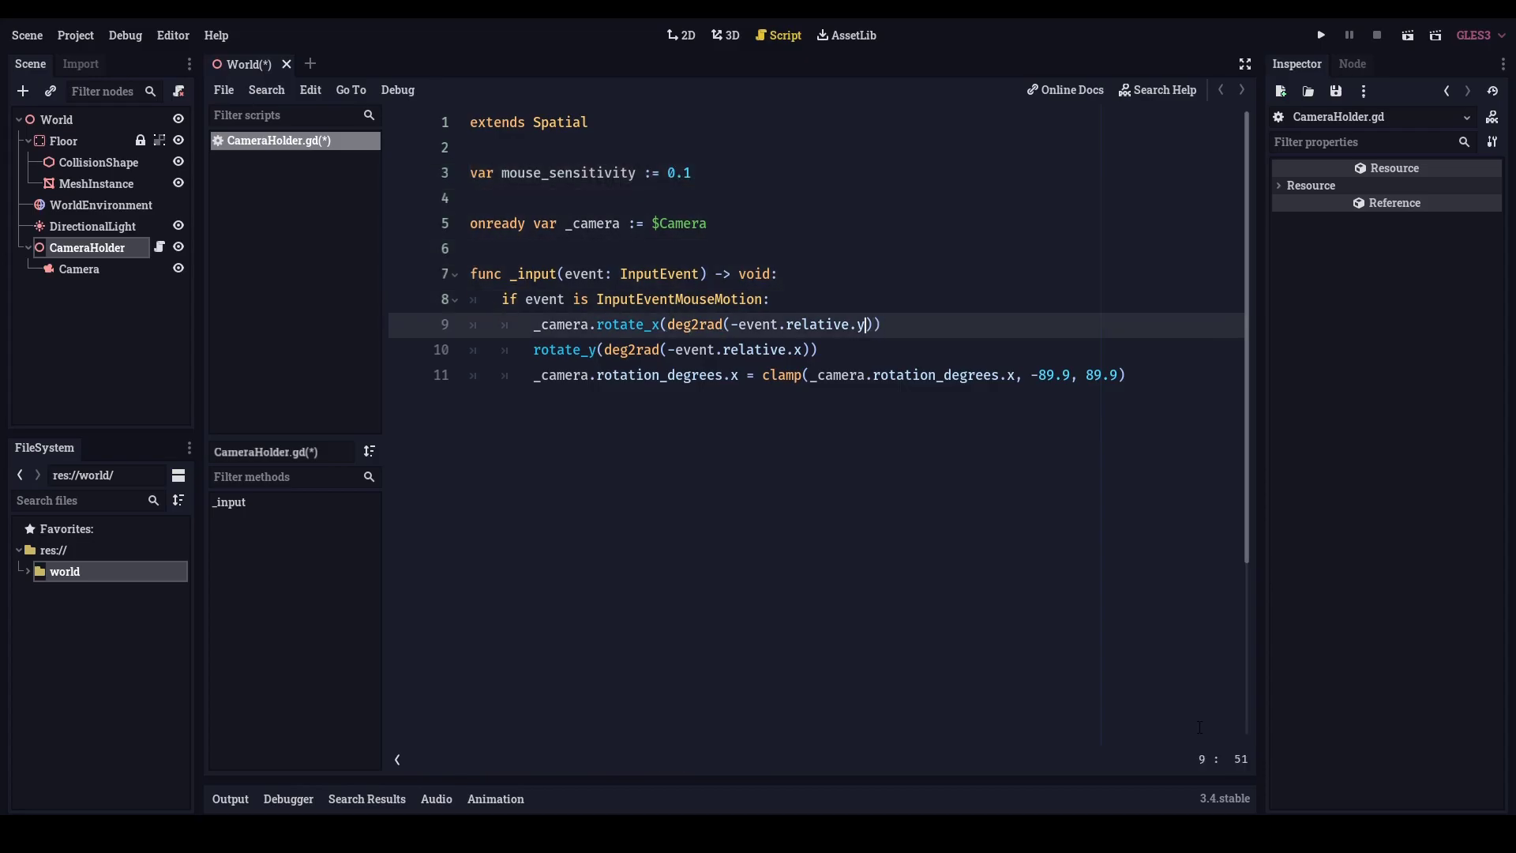
type("* ")
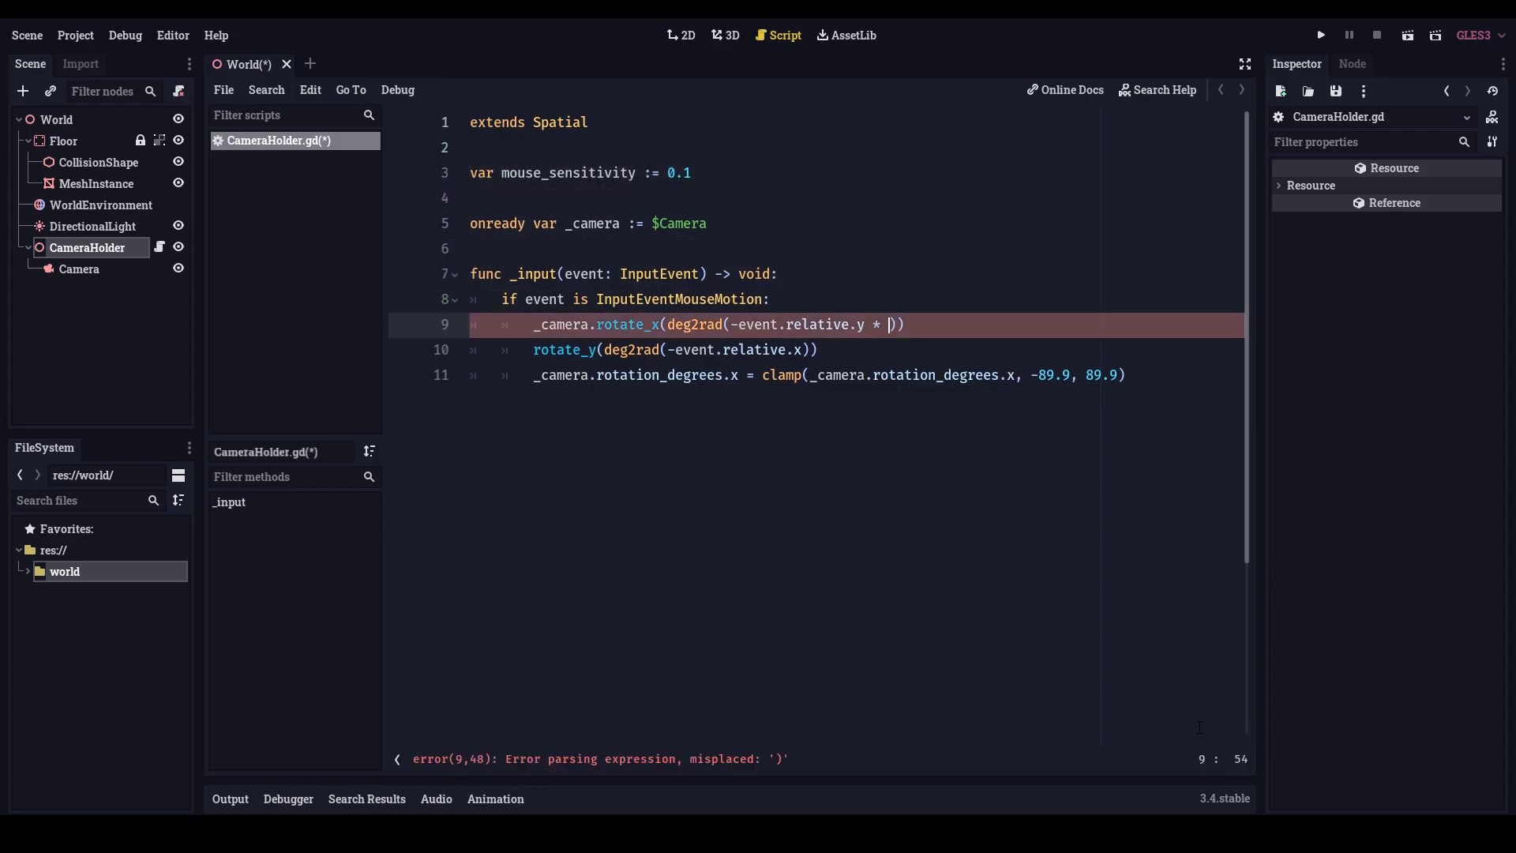
type("mous")
key("Return")
key("Down")
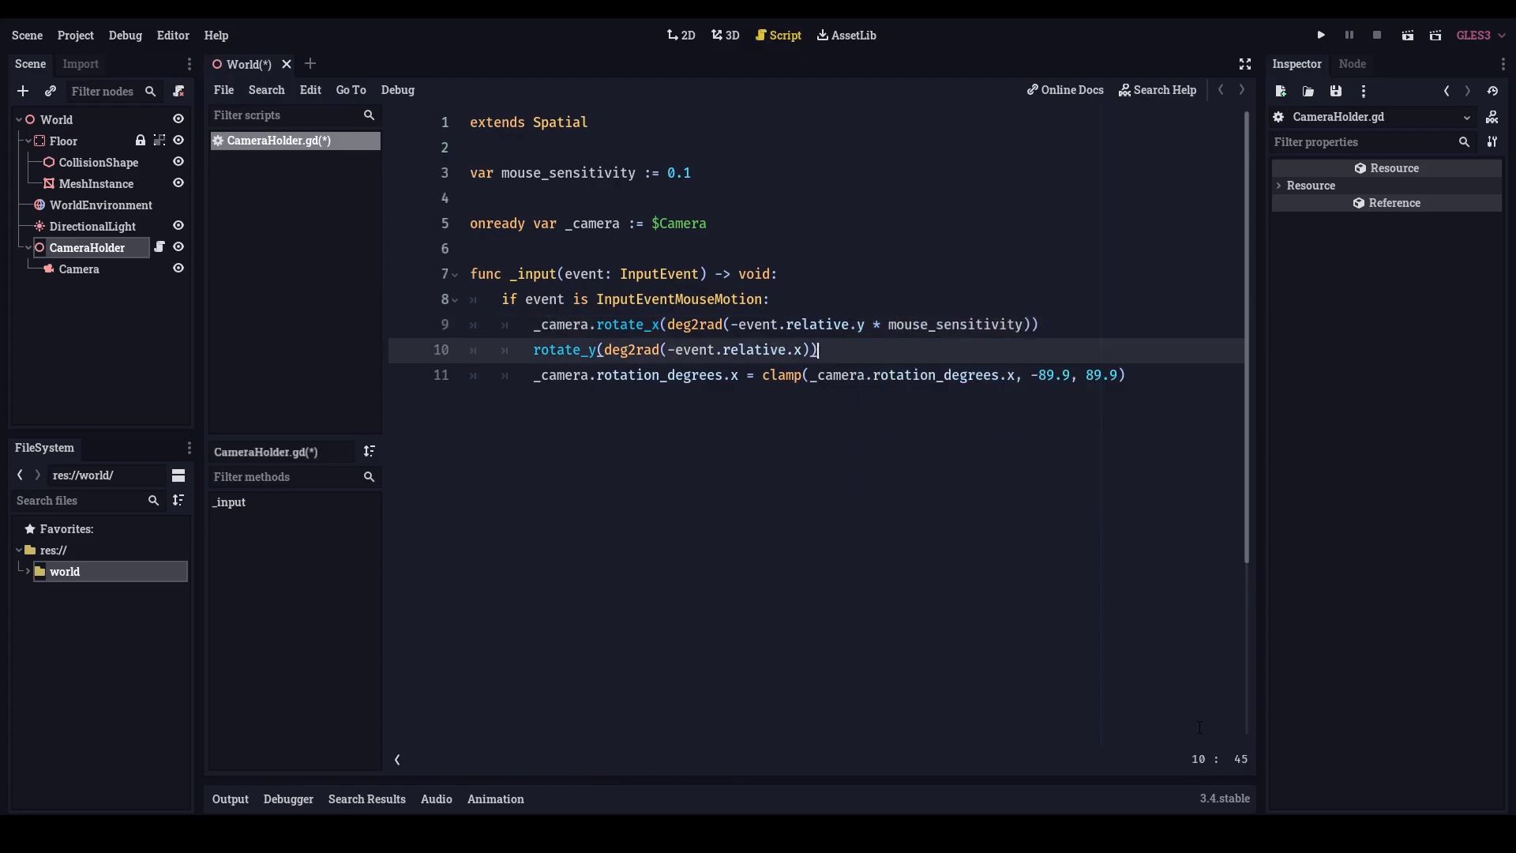
type("* ")
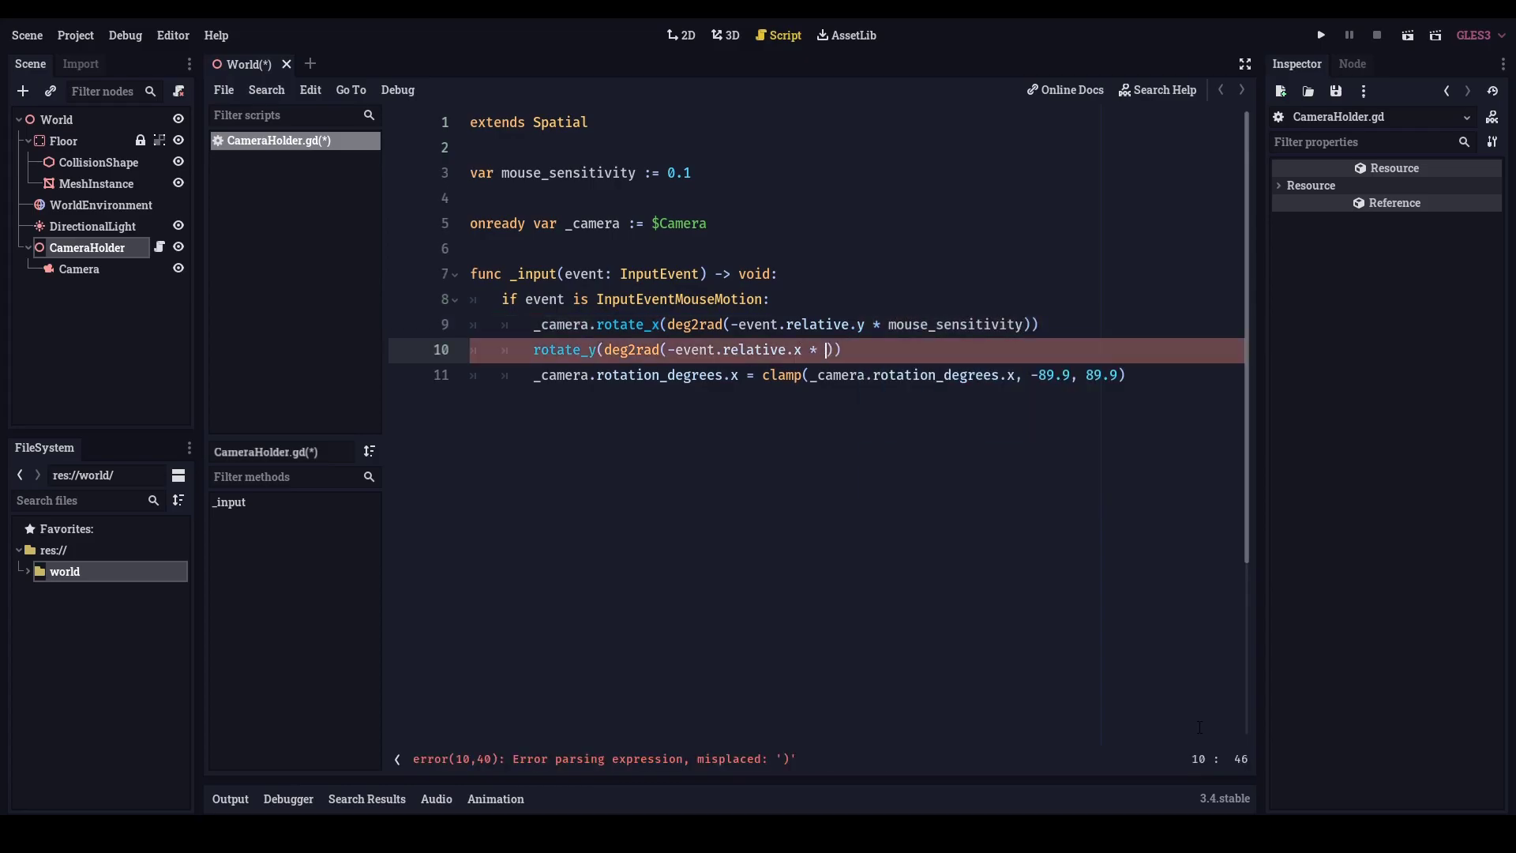
type("mo")
key("Return")
key("ctrl+s")
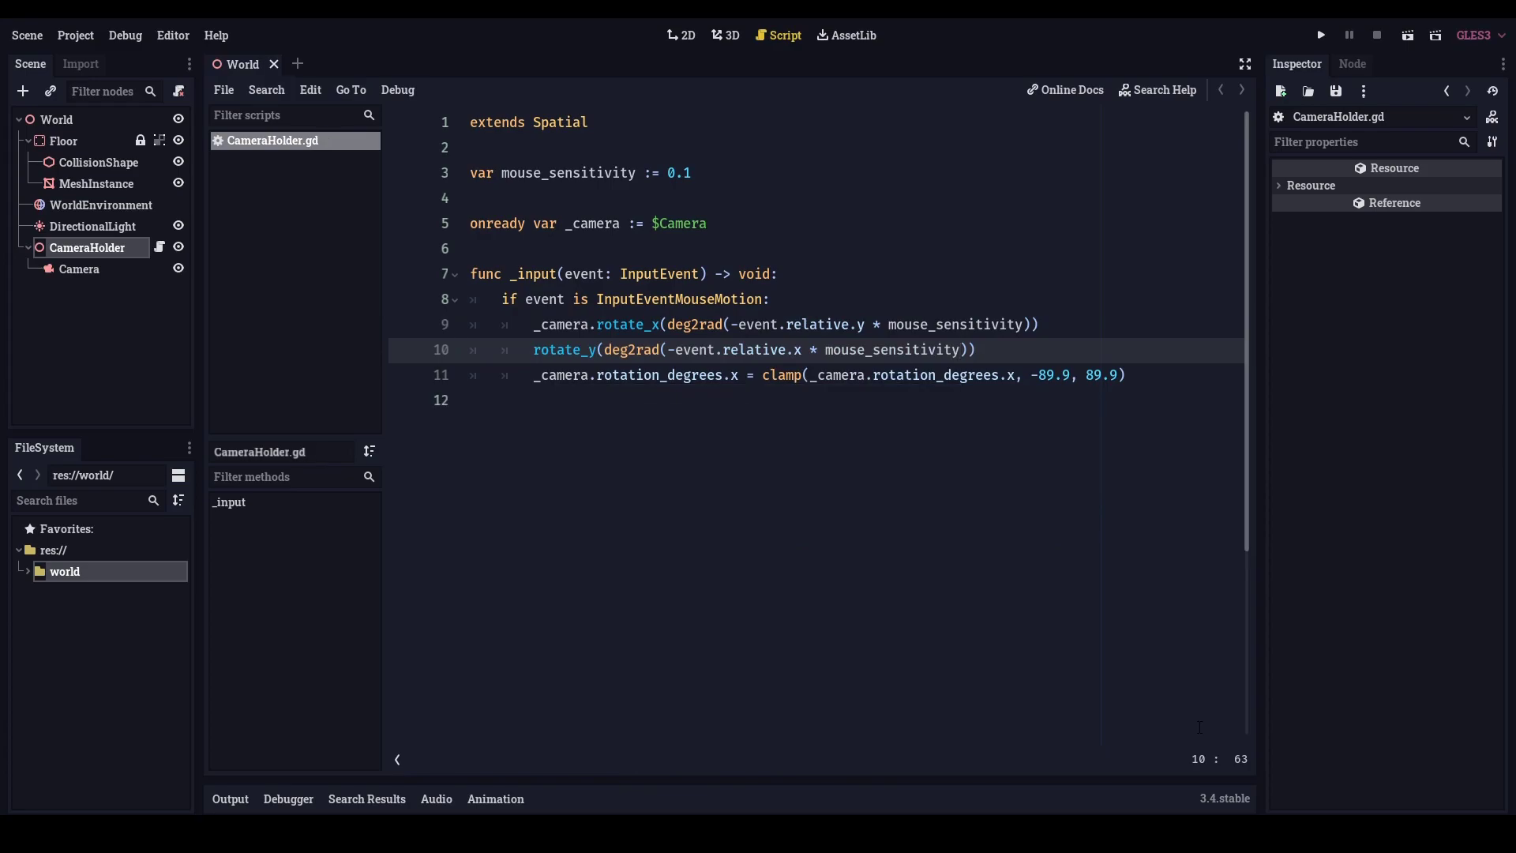
key("F5")
Confirm the run scene, then close the debug game window and return to the script.
left_click(884, 449)
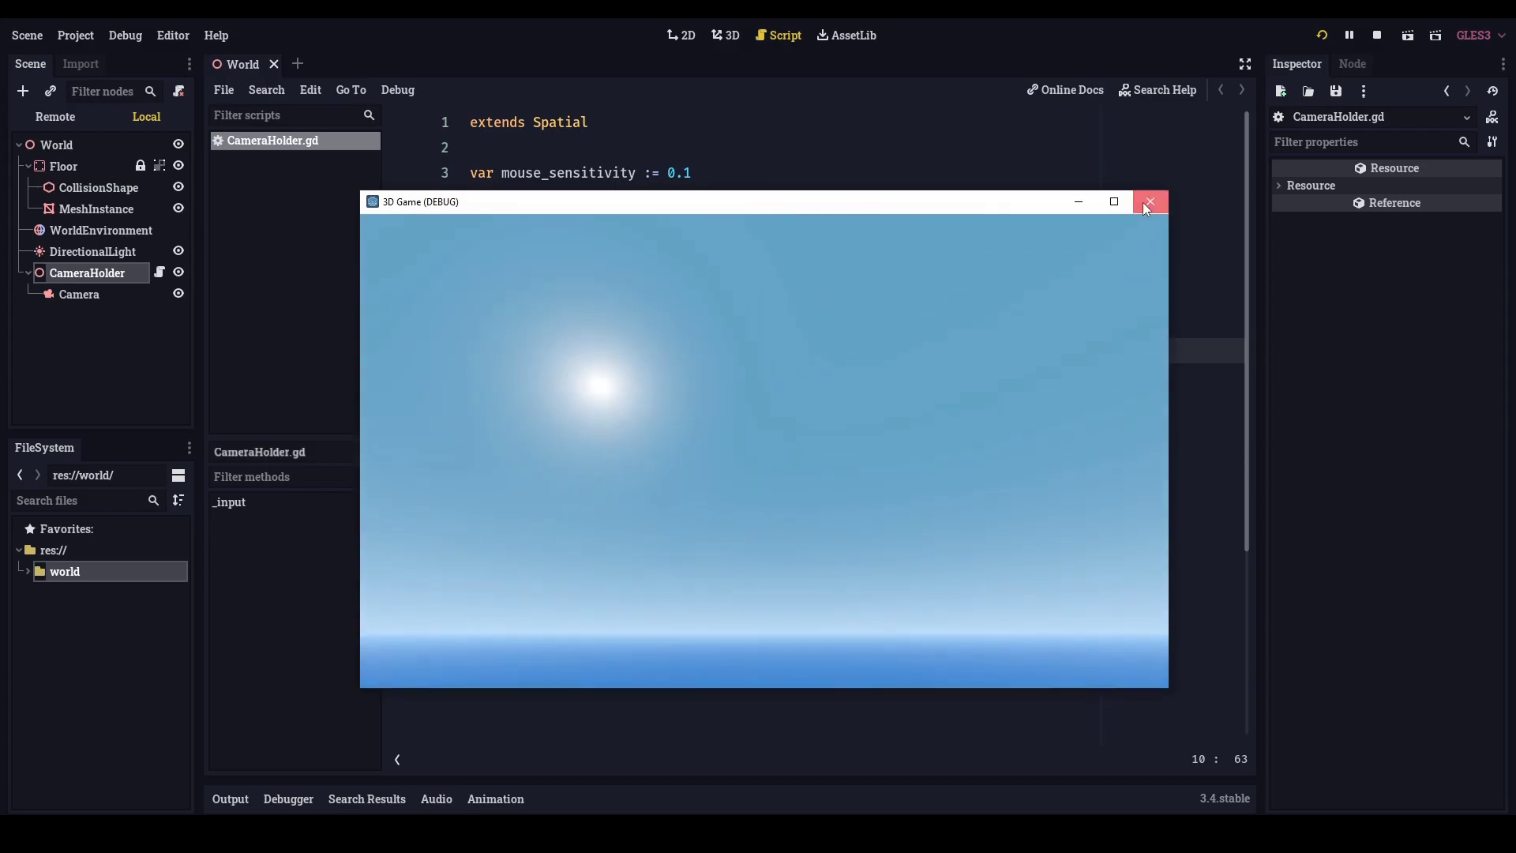
left_click(1146, 202)
left_click(841, 218)
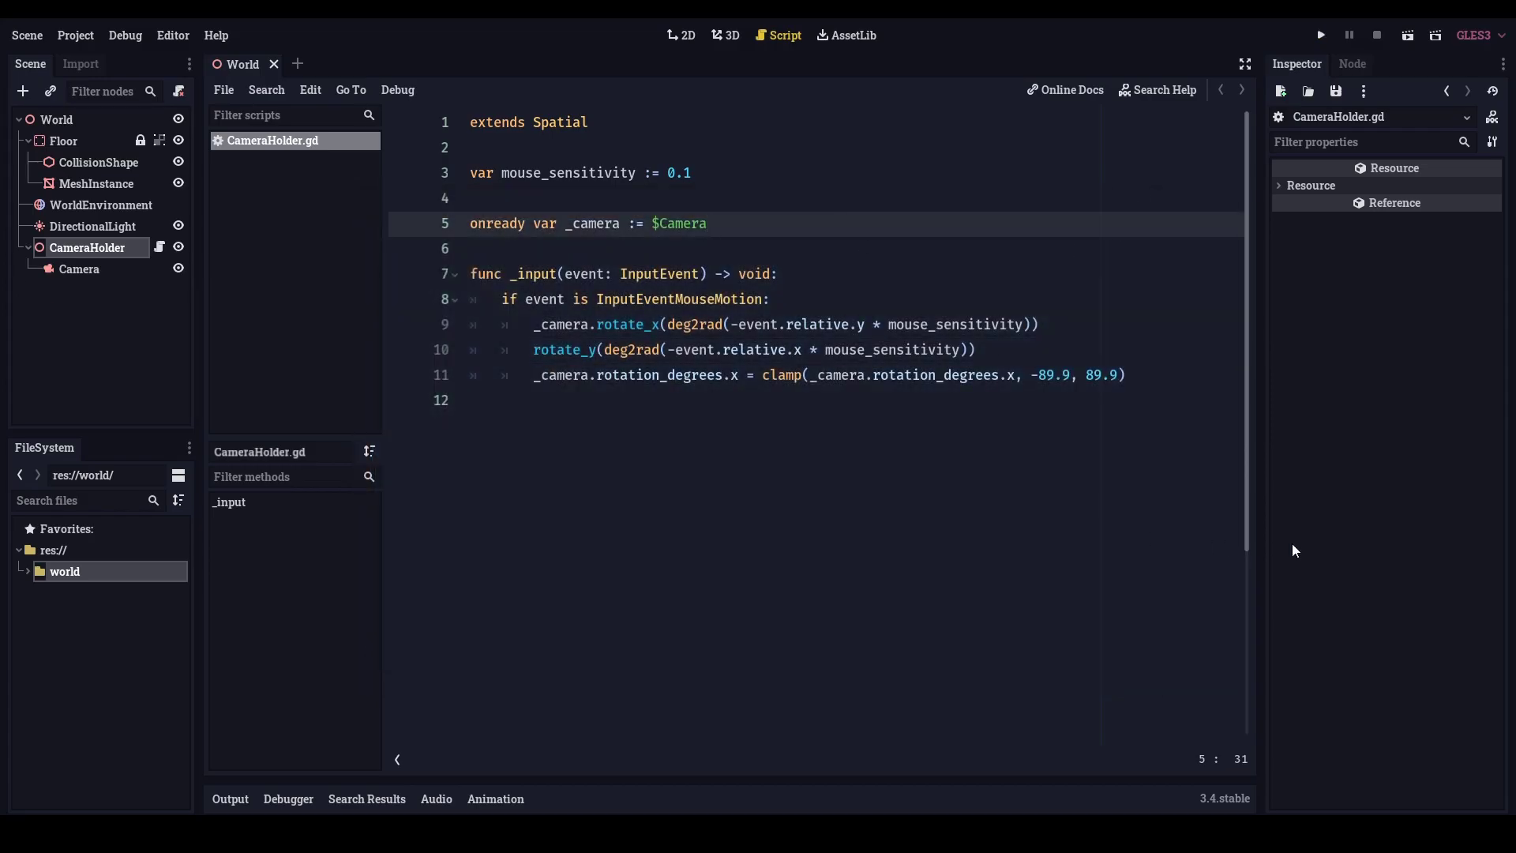
Add func _ready() calling Input.set_mouse_mode(Input.MOUSE_MODE_CAPTURED).
key("Return")
key("Return")
type("func _")
key("Return")
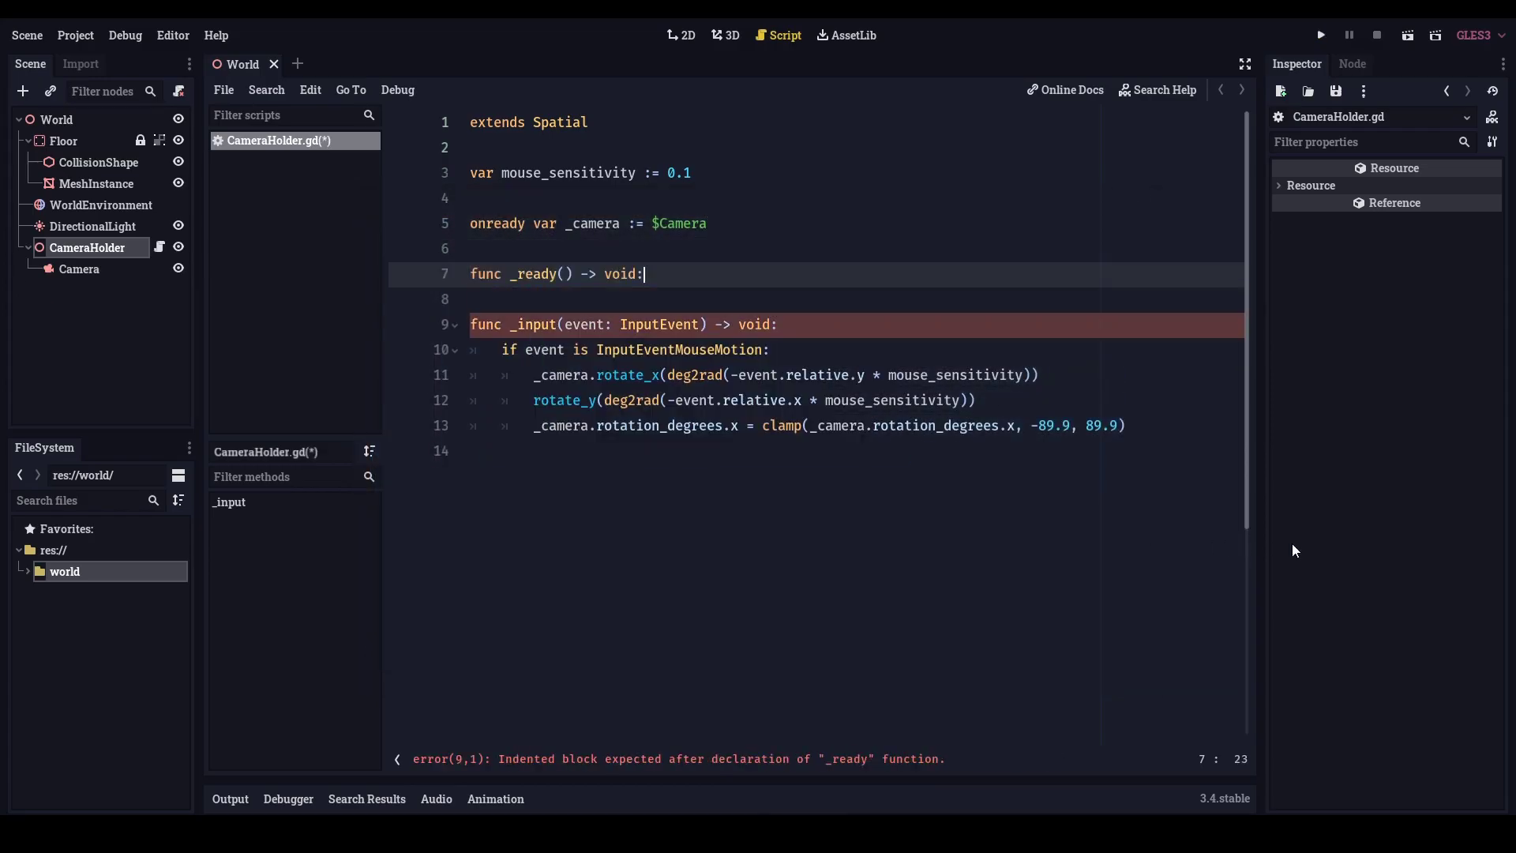
key("Return")
type("I")
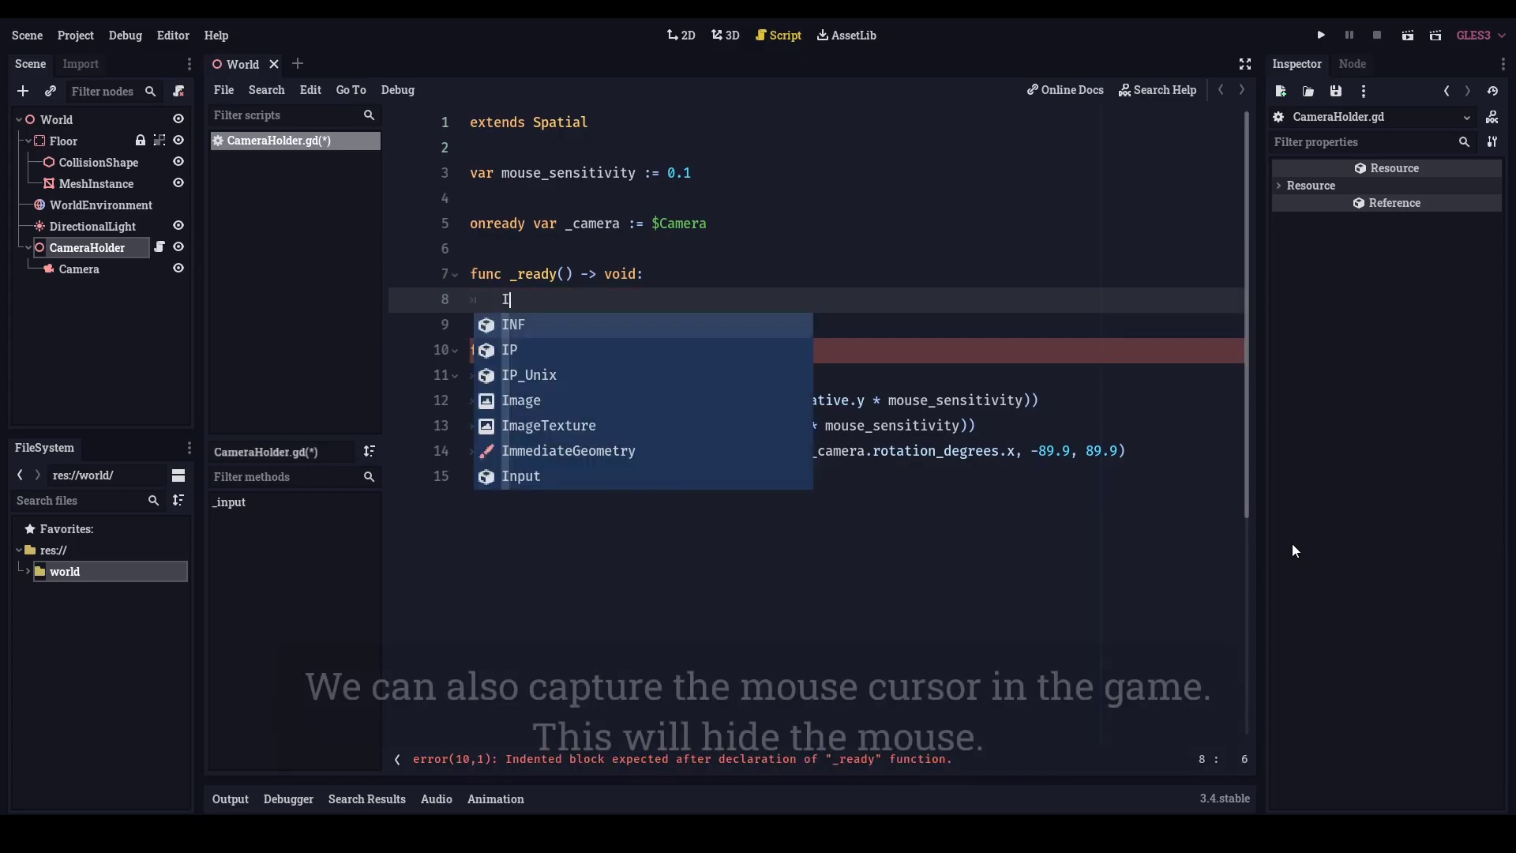
type("nput.set_mo")
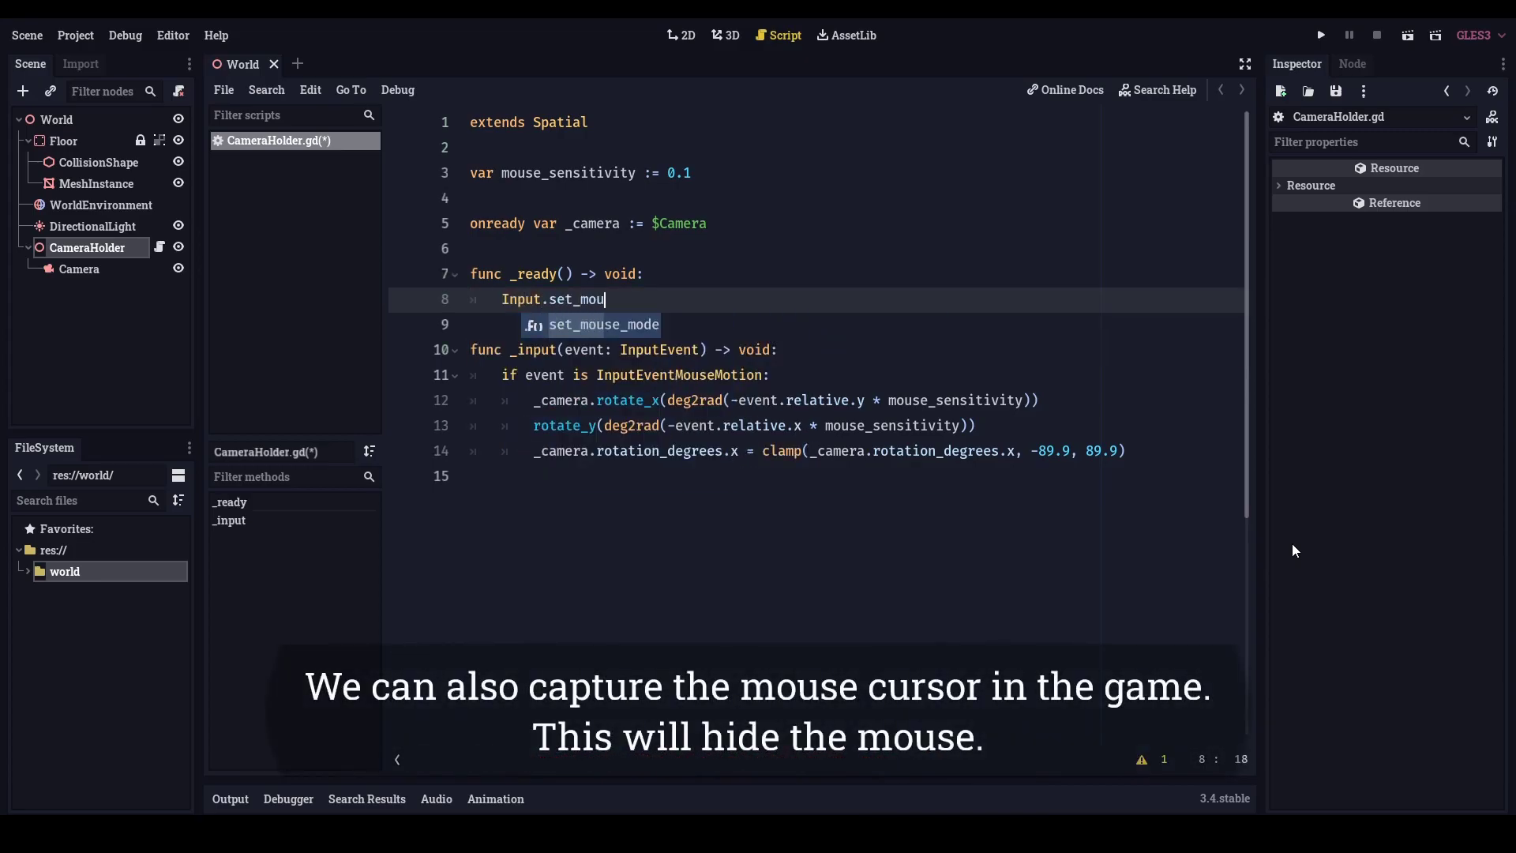
type("u")
key("Return")
key("Return")
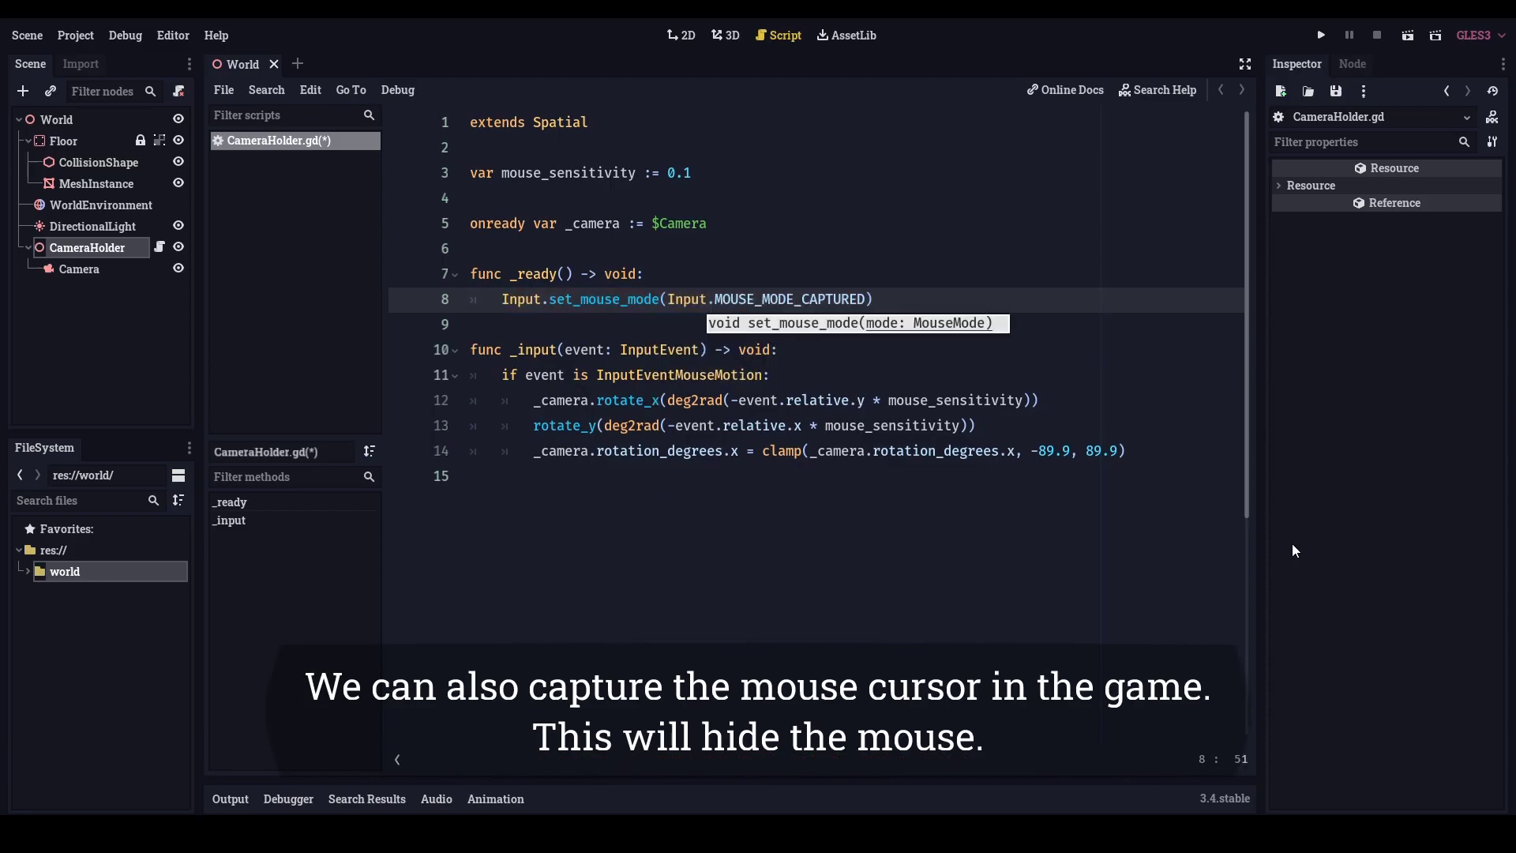
Require Input.get_mouse_mode() == Input.MOUSE_MODE_CAPTURED in the mouse-motion check, save, and run.
key("Down")
key("Down")
key("Down")
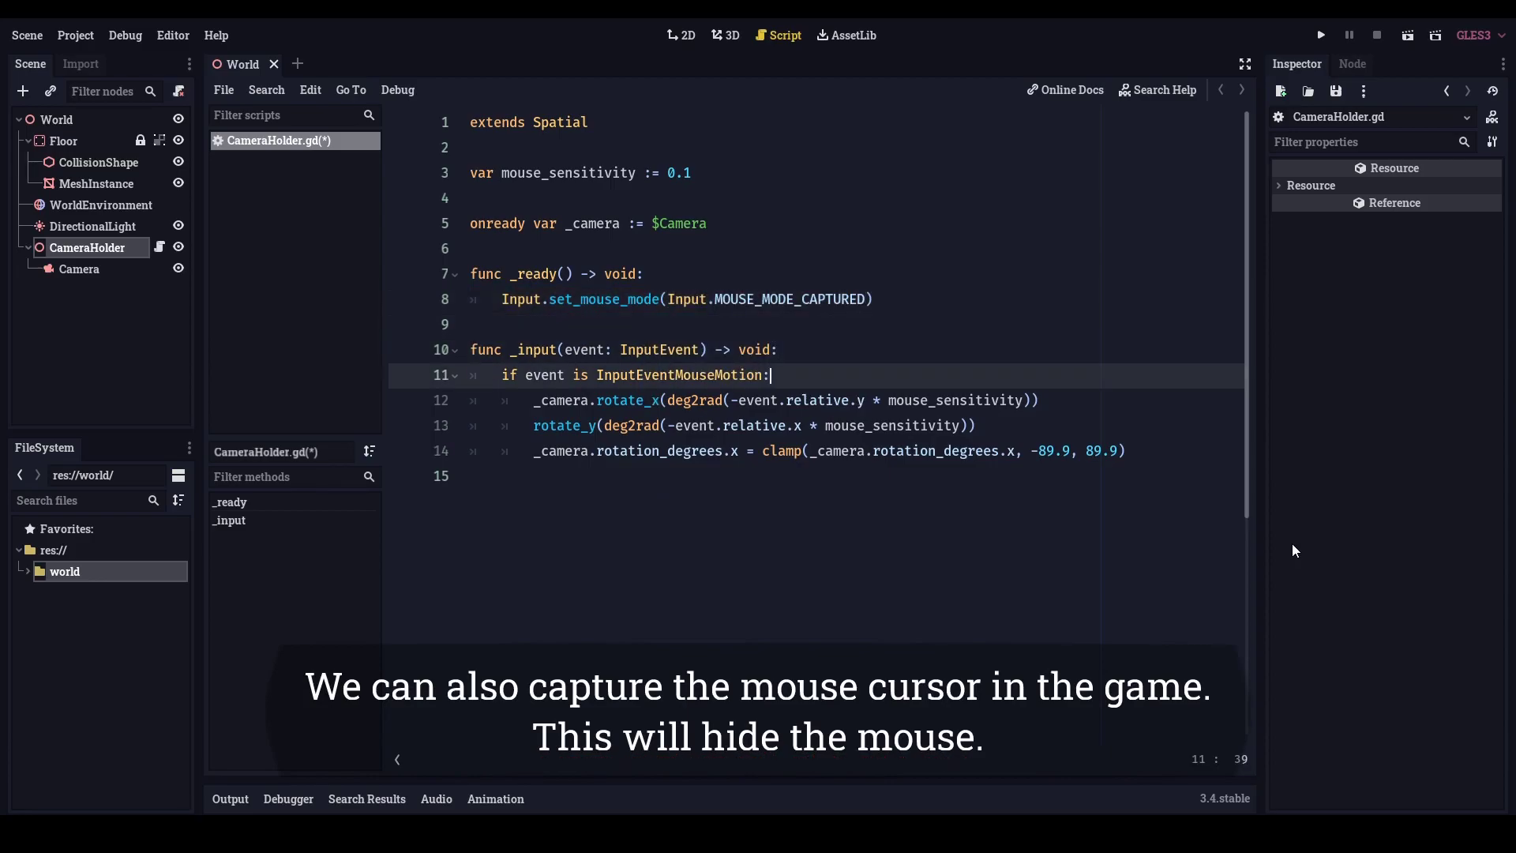
type("&& Inp")
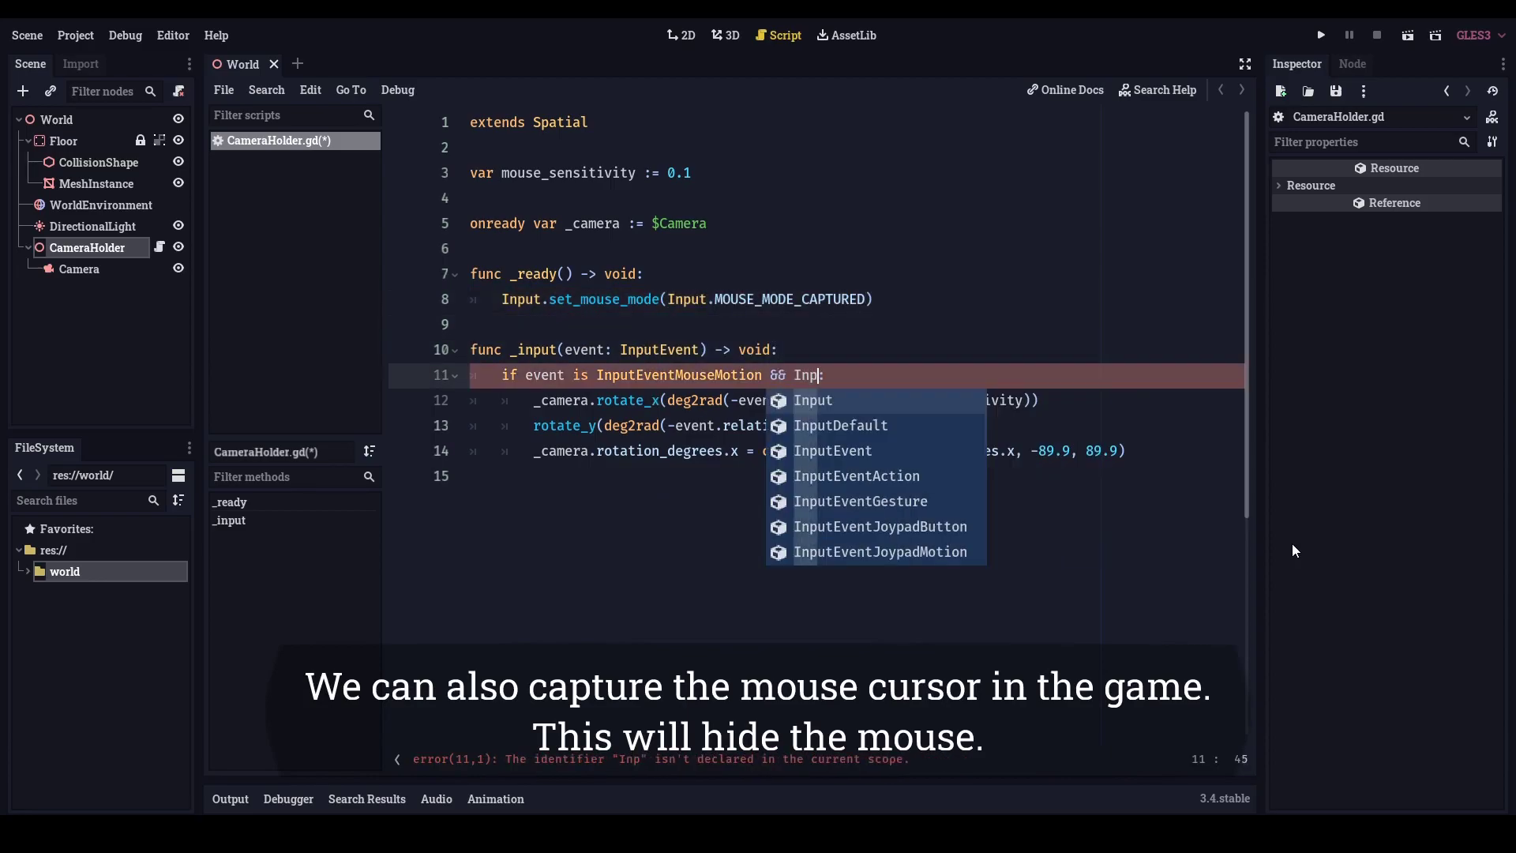
type("ut.get_mo")
key("Down")
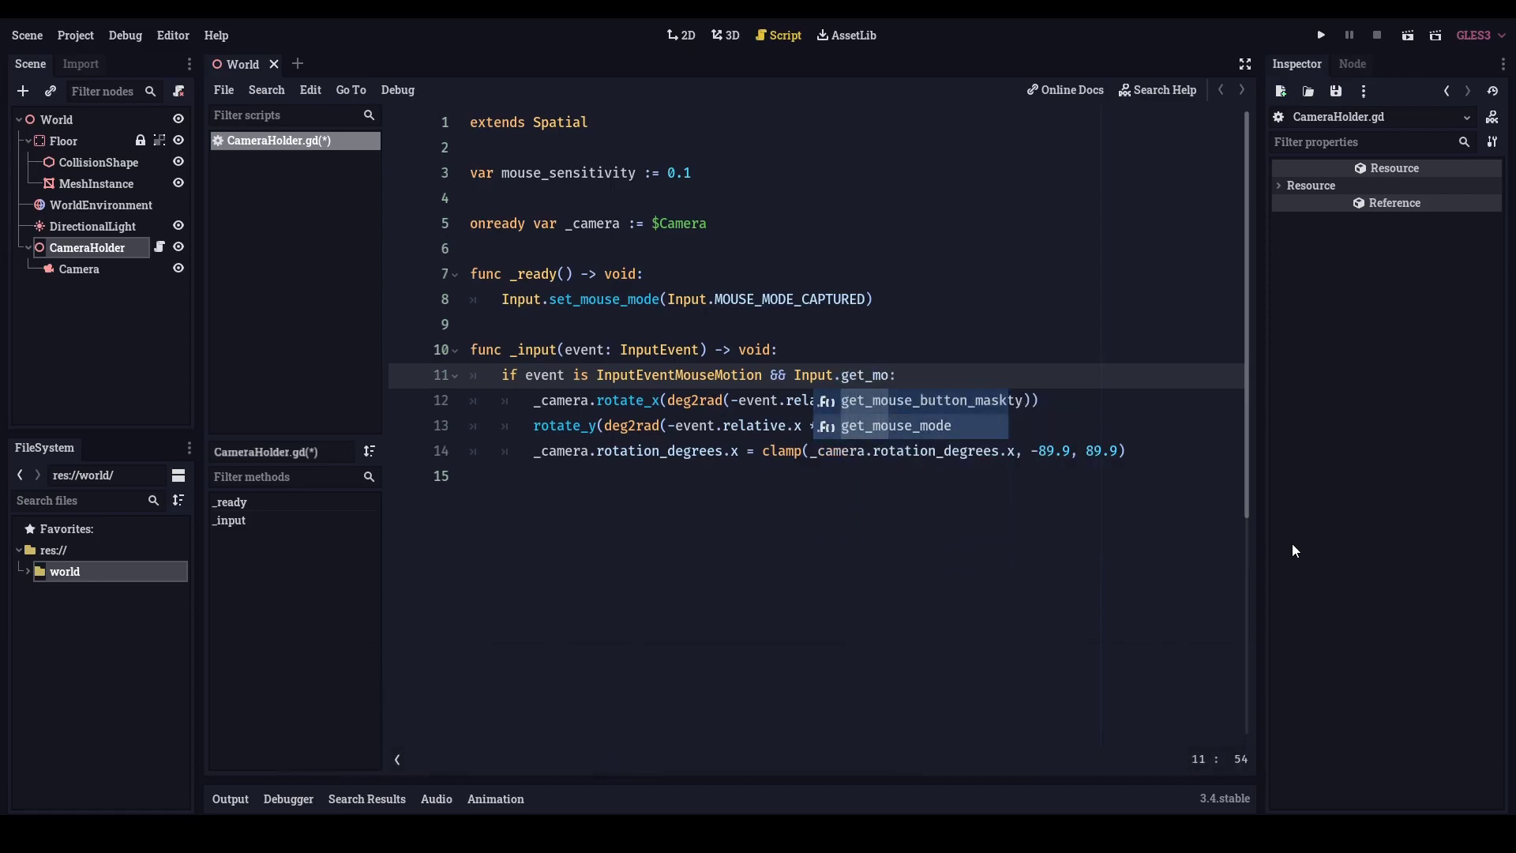
key("Return")
type("== In")
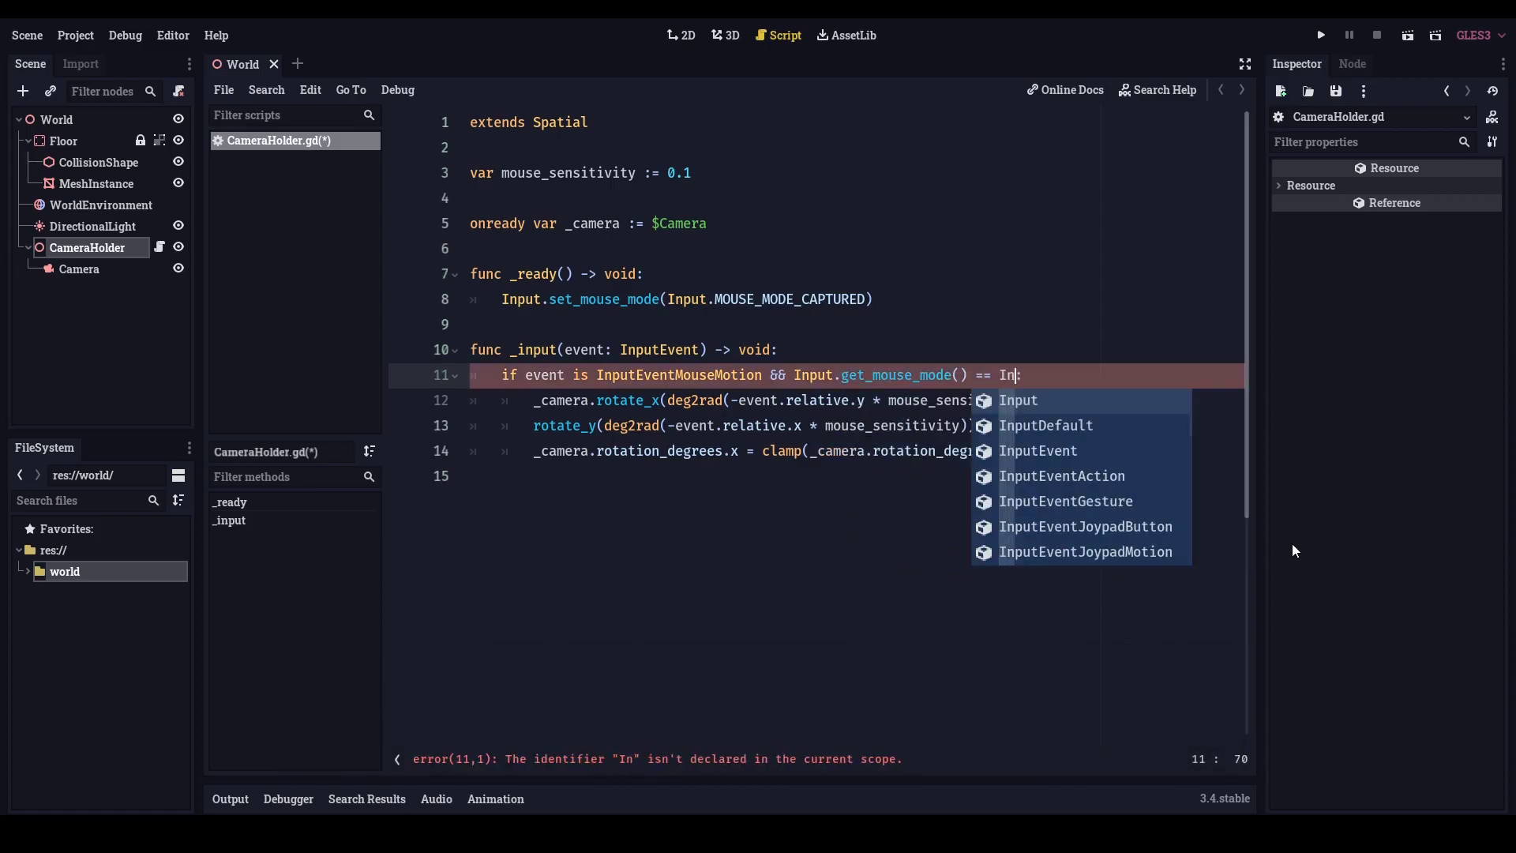
type("put.mous")
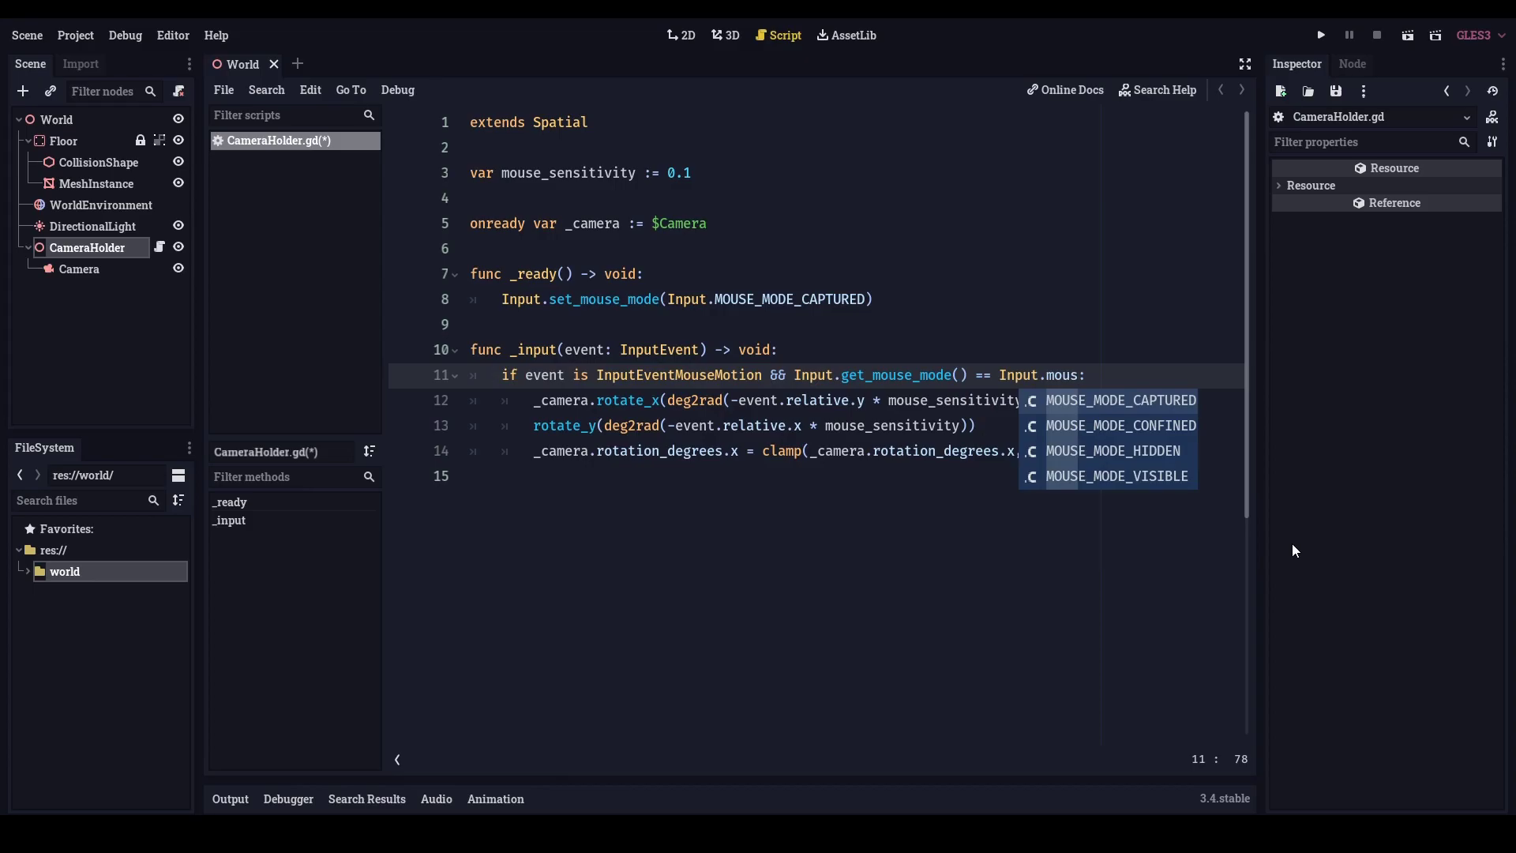
key("Return")
key("ctrl+s")
key("F5")
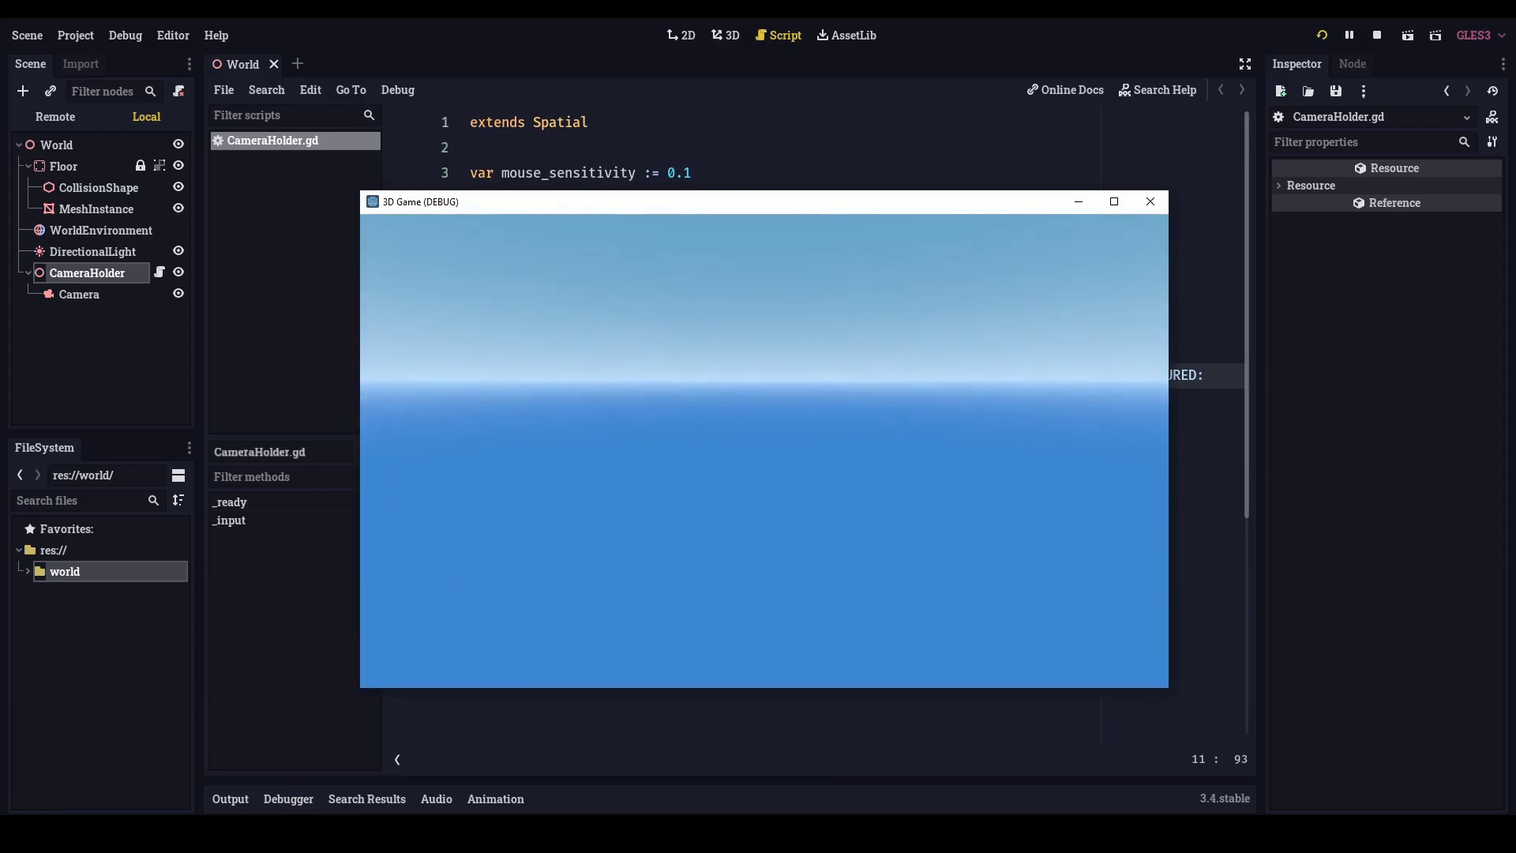
Stop the game, raise CameraHolder higher above the floor, and test-run again.
key("F8")
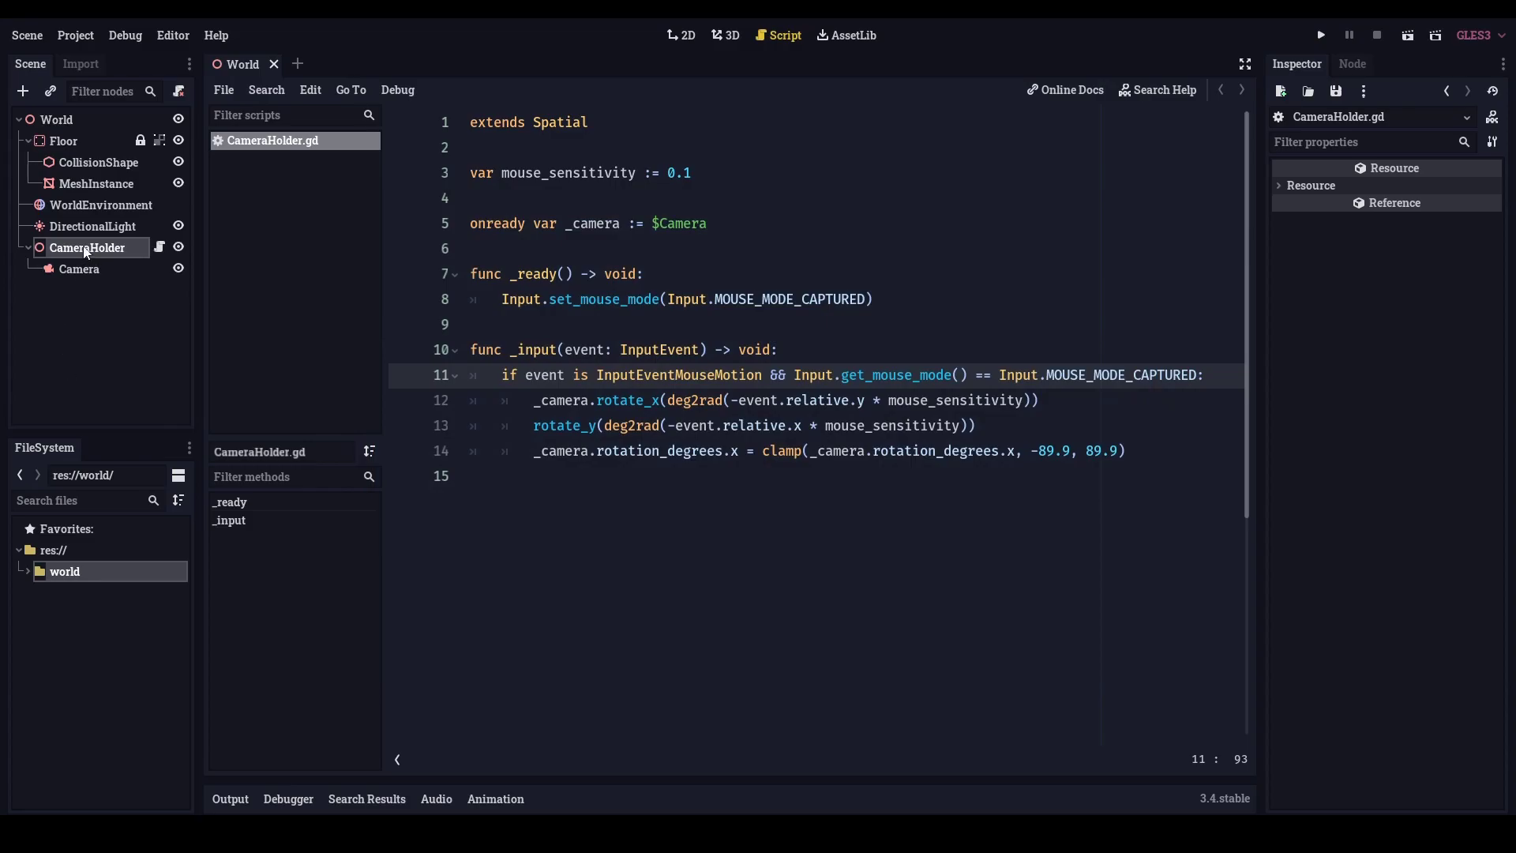
left_click(86, 252)
middle_click_drag(429, 338, 762, 357)
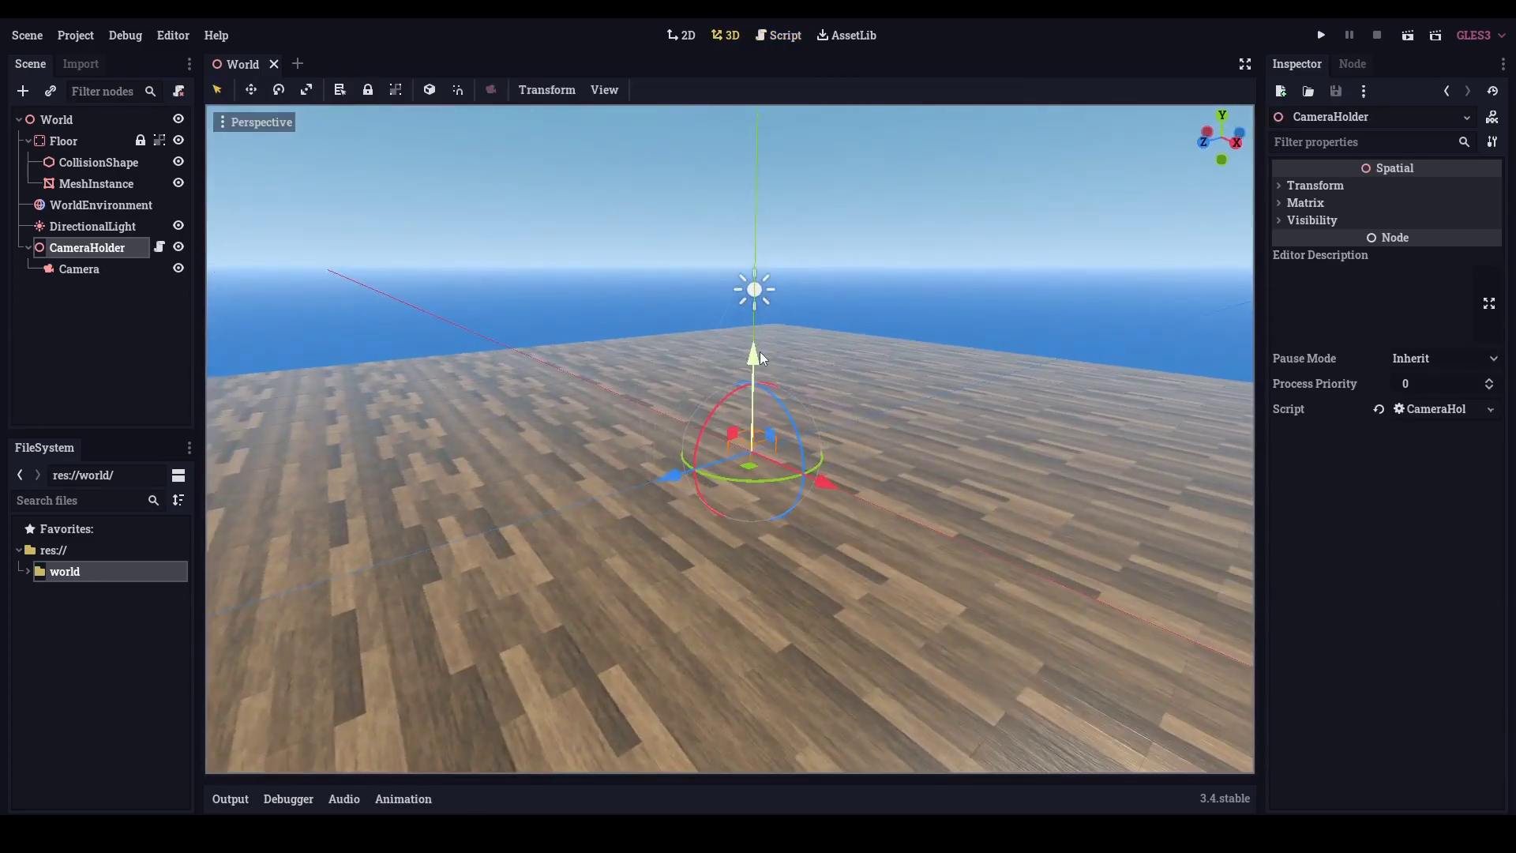
left_click_drag(762, 358, 759, 201)
key("F5")
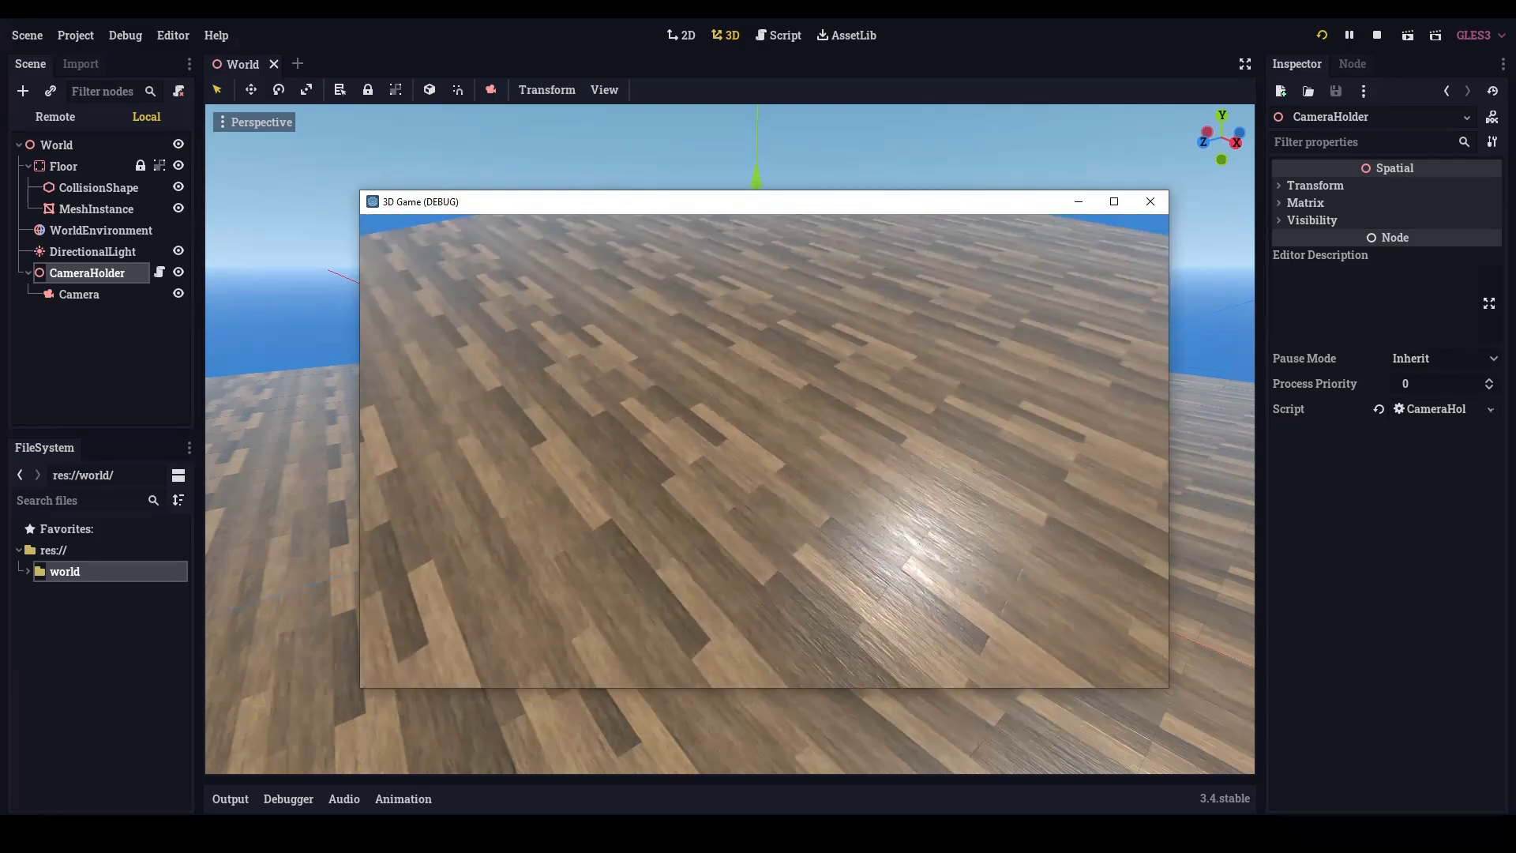
key("alt+Tab")
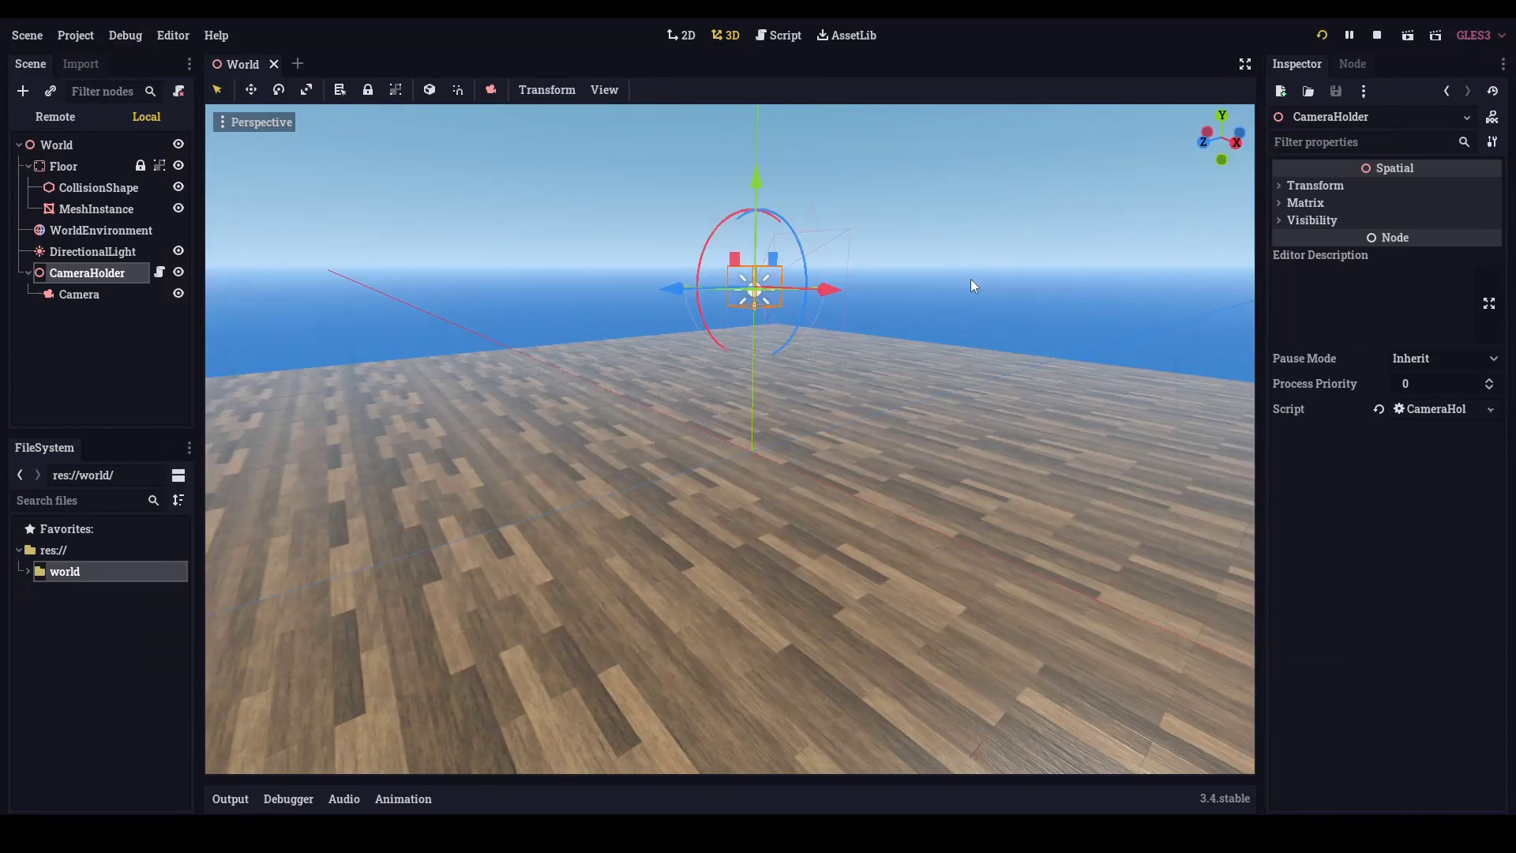
Change mouse_sensitivity from 0.1 to 0.7, then save and run the game.
left_click(780, 35)
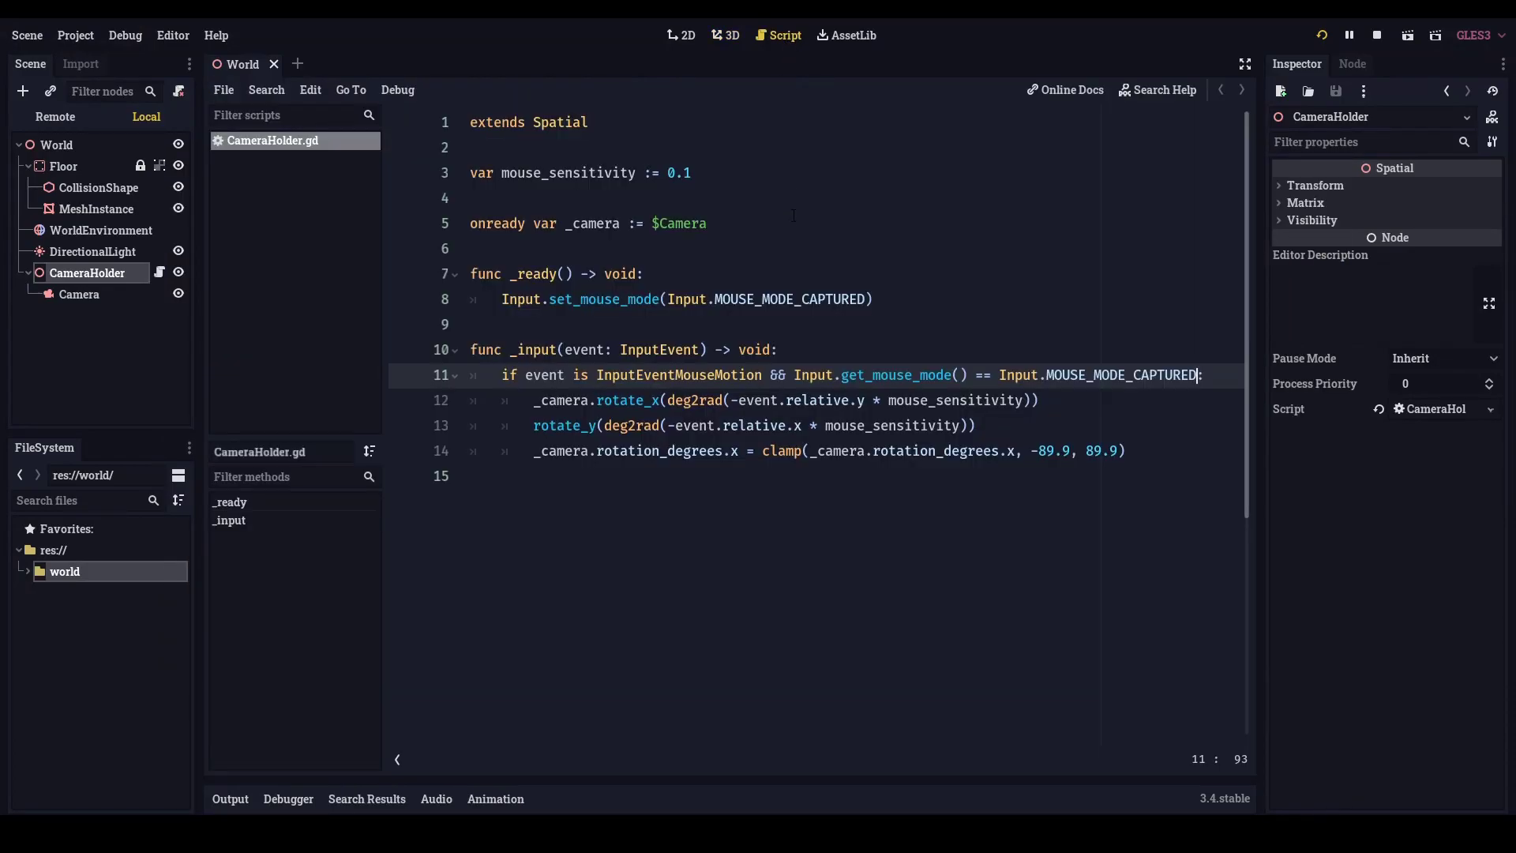
type(":")
double_click(684, 172)
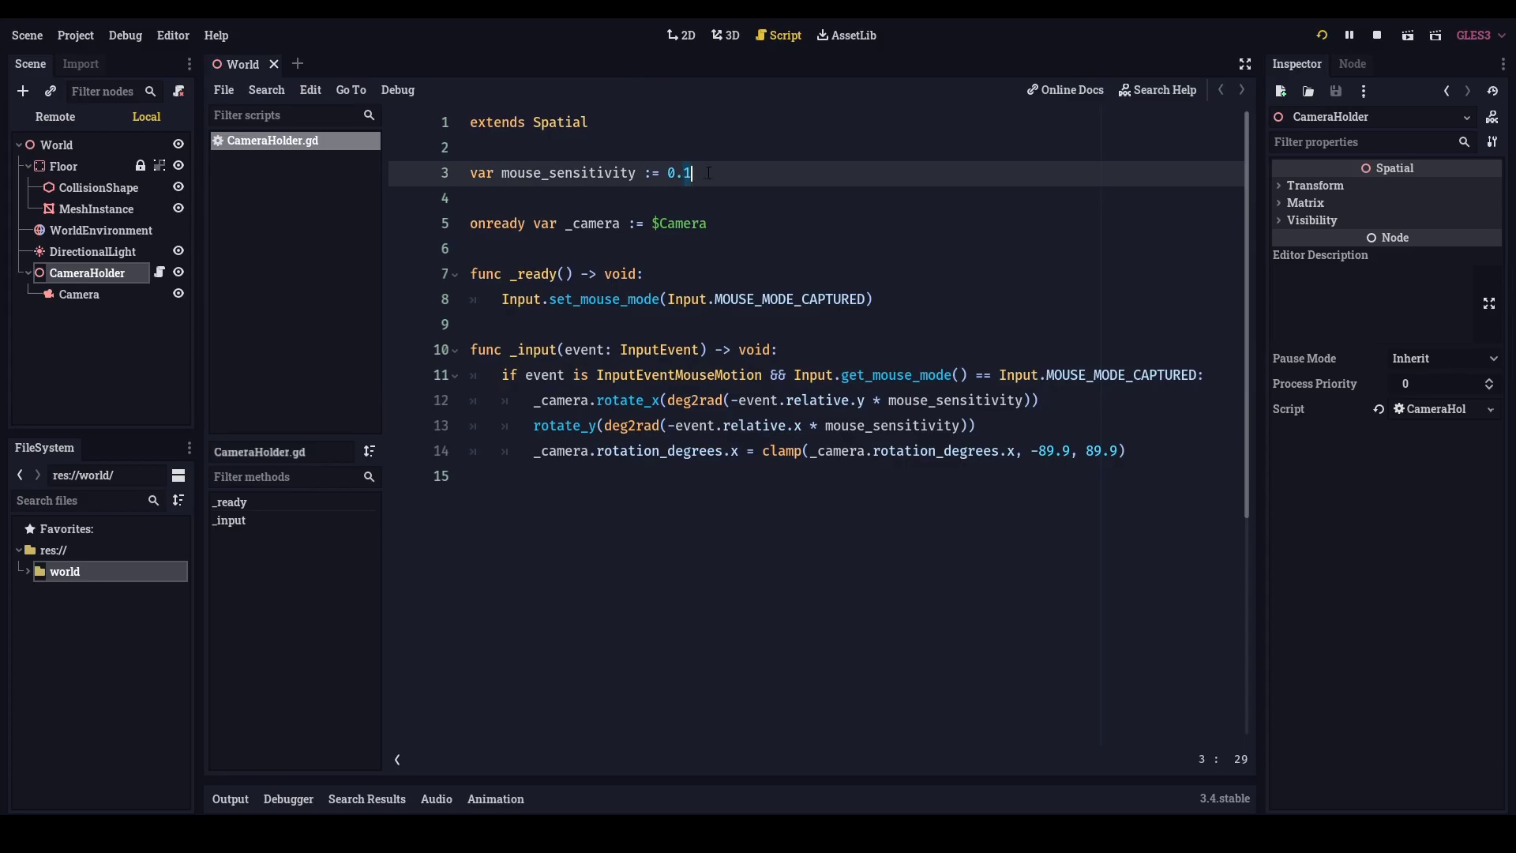
type("7")
key("F5")
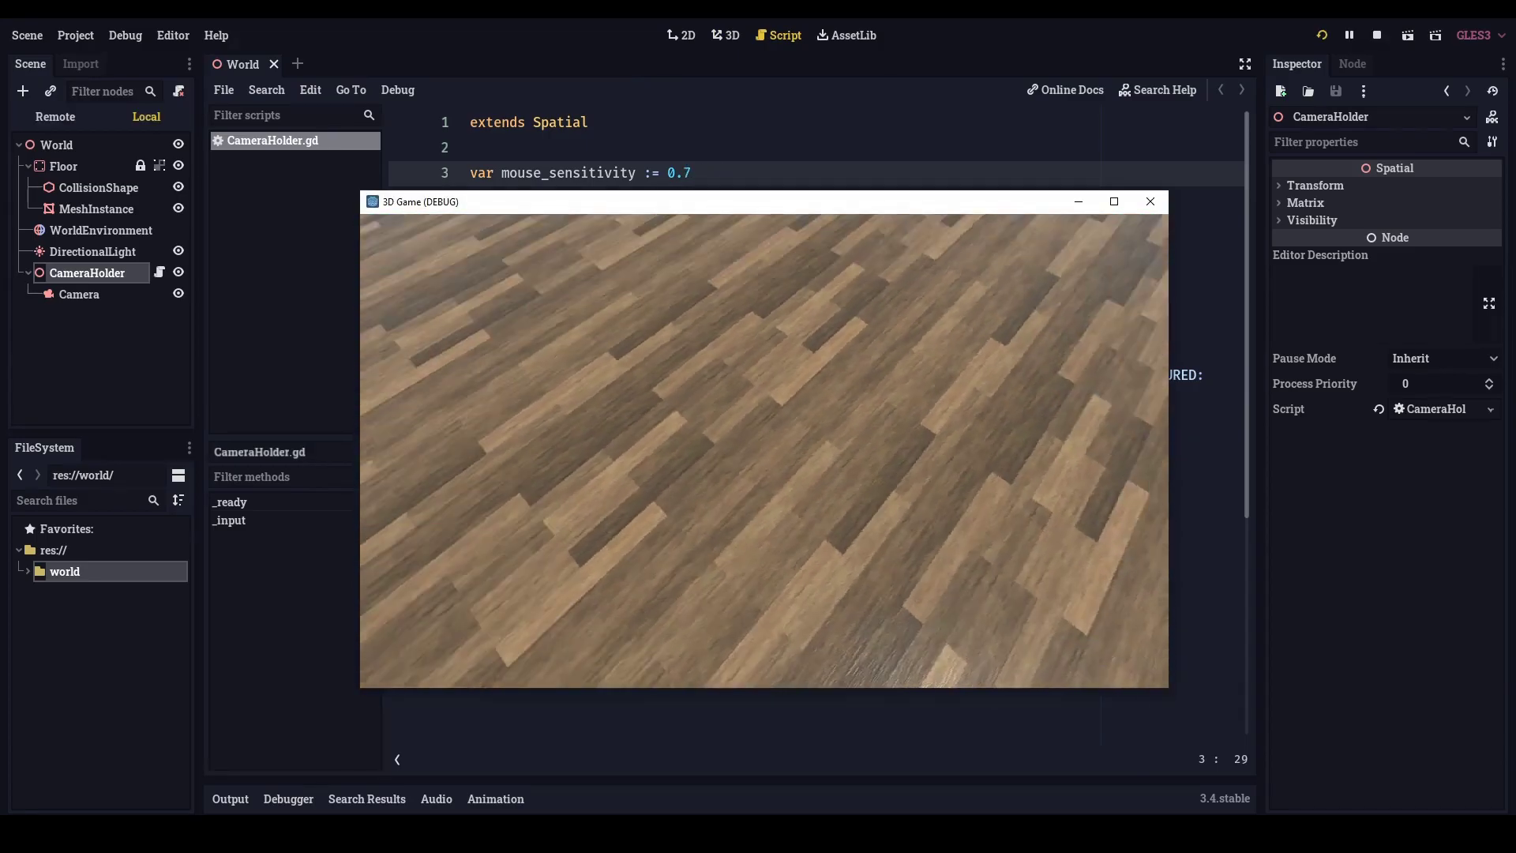
mouse_move(764, 450)
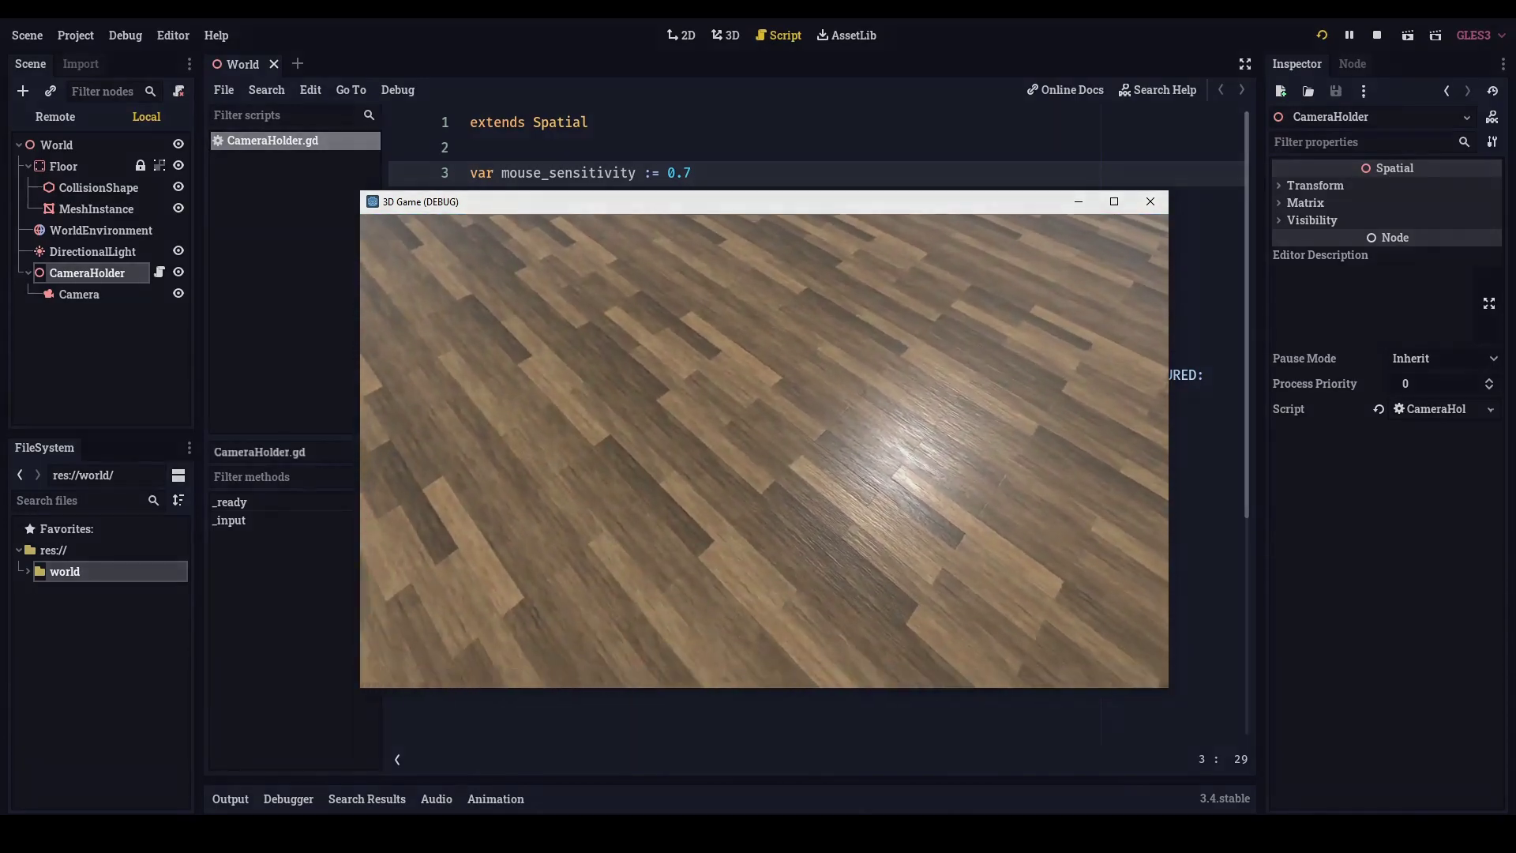